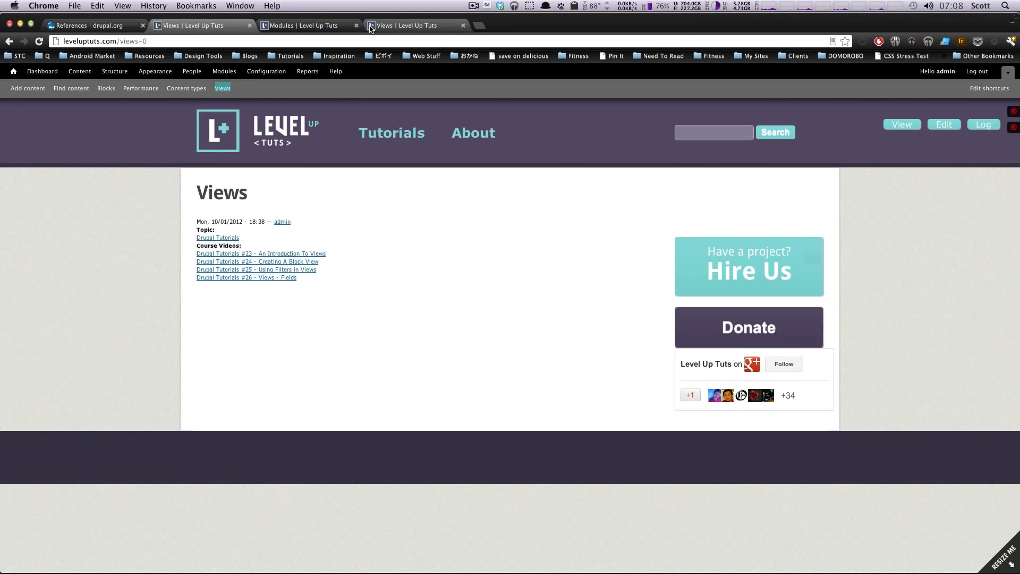
Step: Start a new view from the site's Views list and name it Courses
left_click(370, 28)
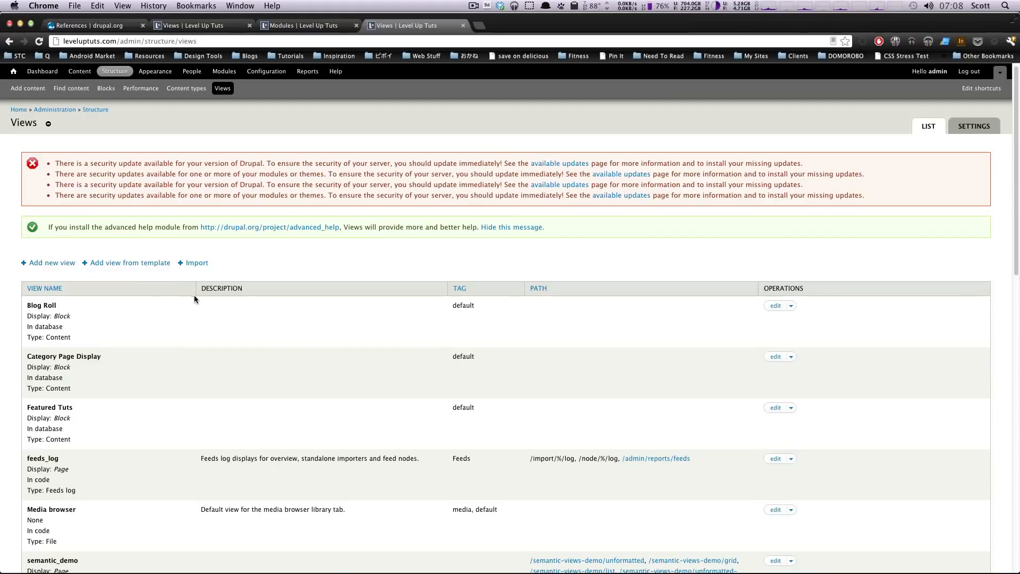
left_click(69, 264)
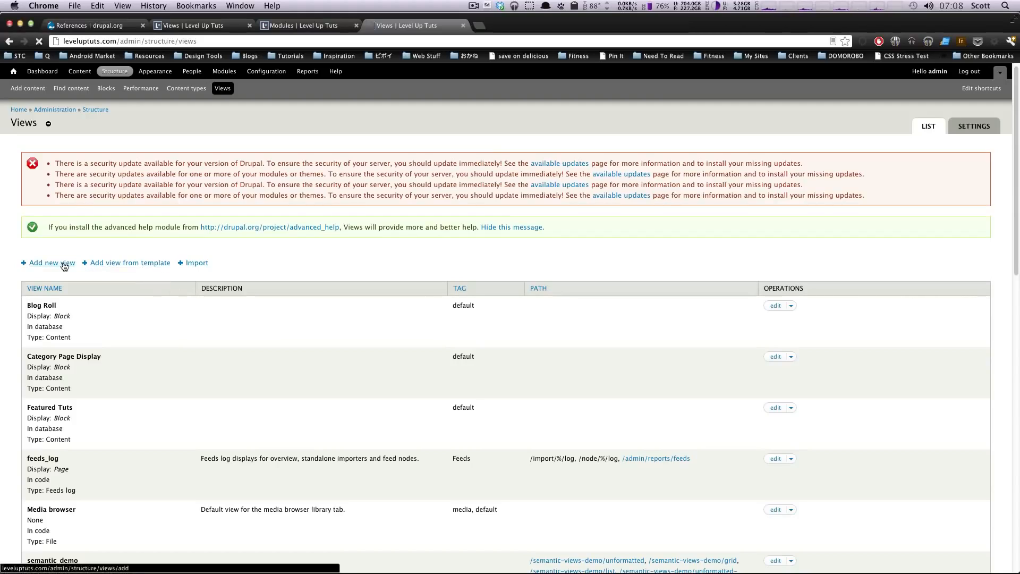
left_click(54, 219)
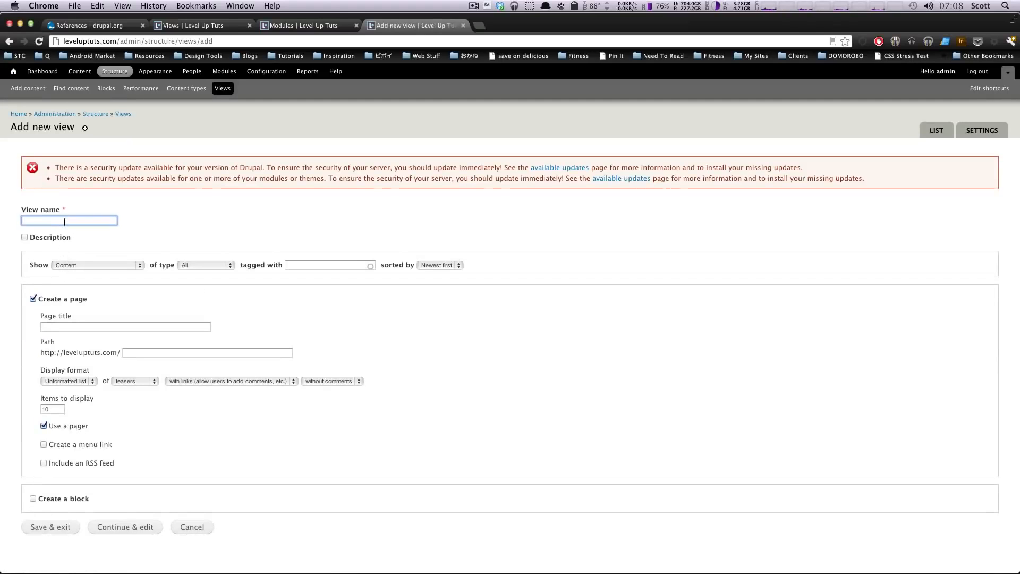
type("Cour")
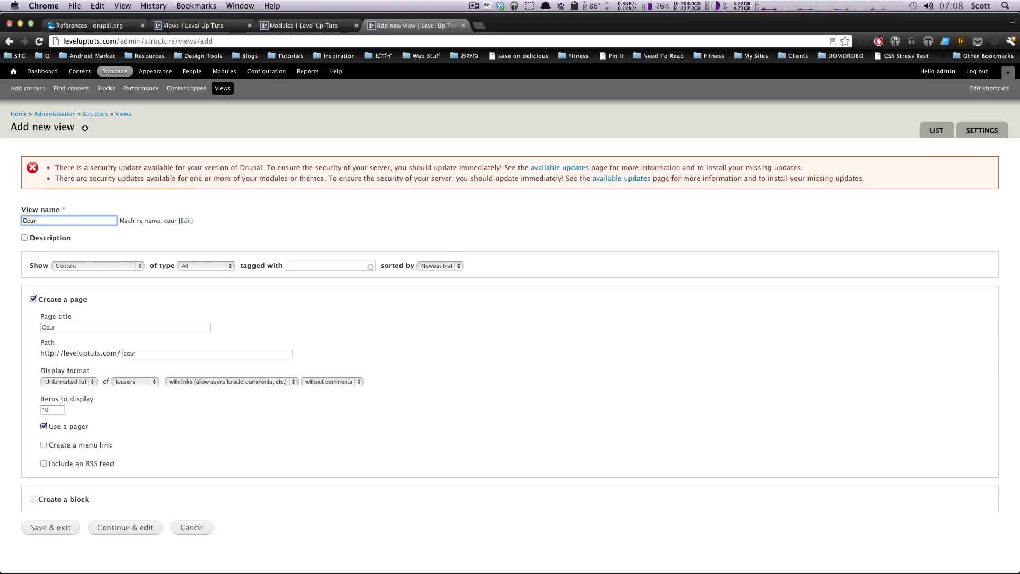
type("ses")
Step: Have the new view create a block instead of a page, and continue to its edit screen
left_click(33, 299)
left_click(34, 299)
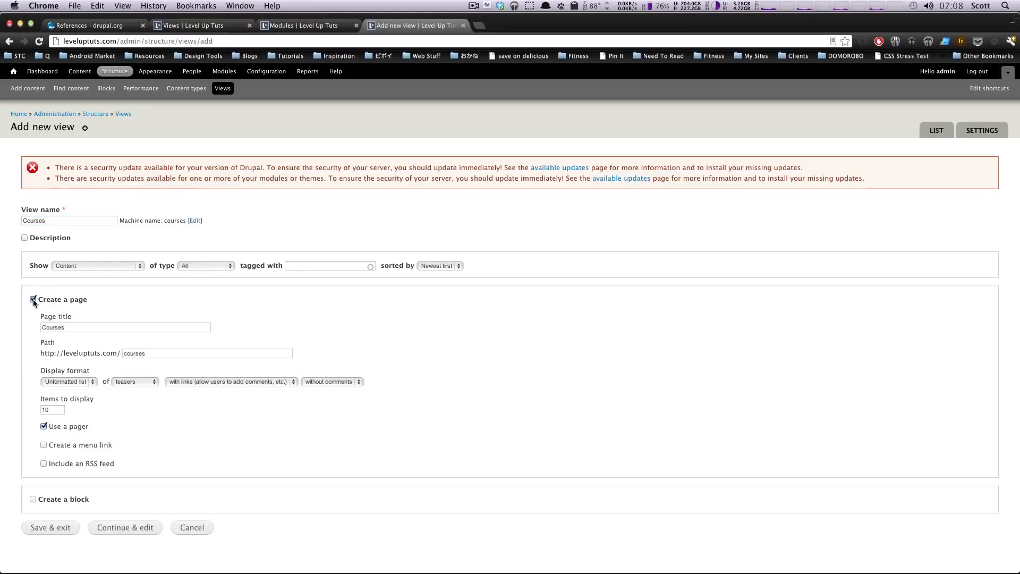
left_click(33, 334)
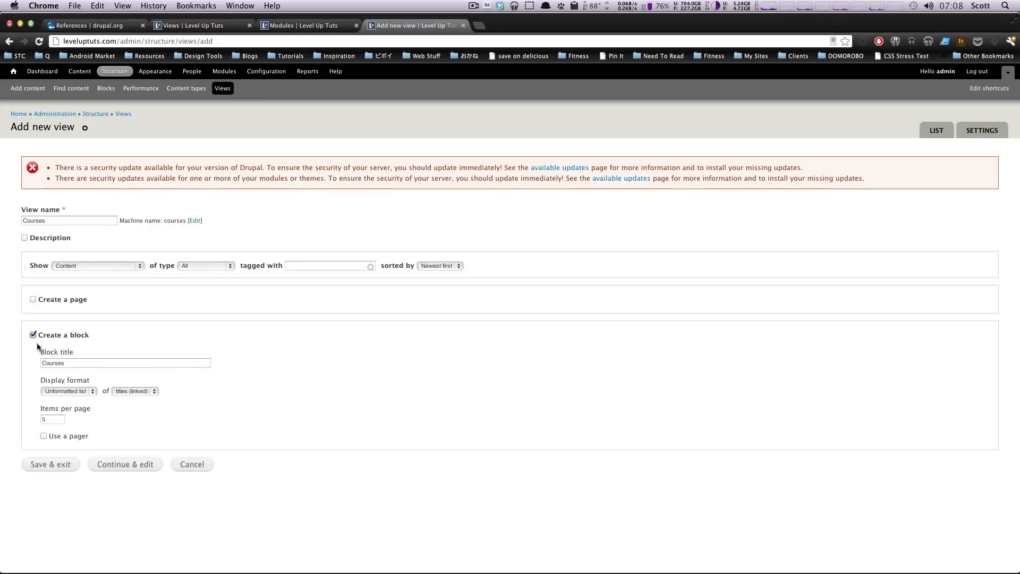
left_click_drag(66, 363, 4, 366)
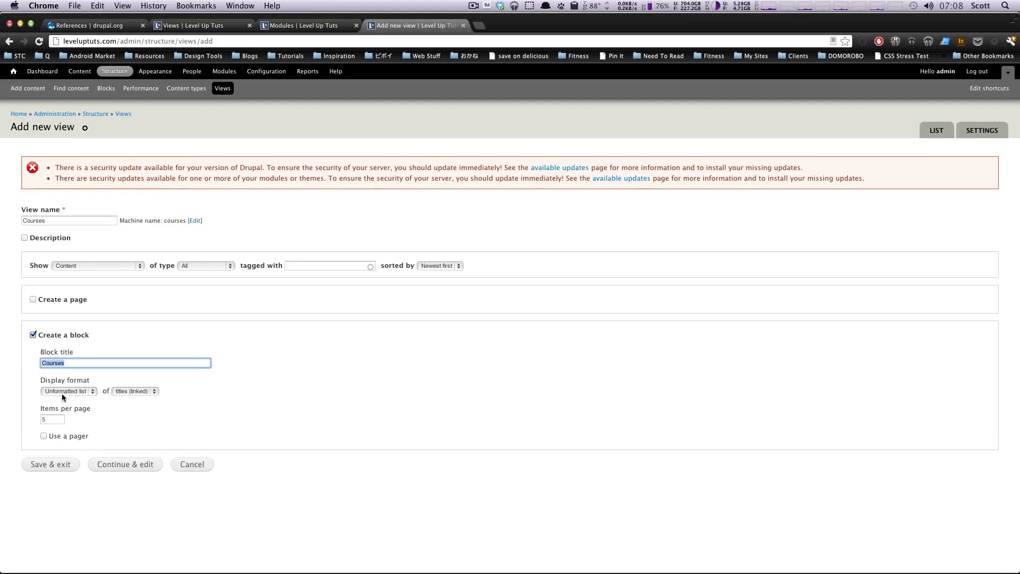
left_click(106, 462)
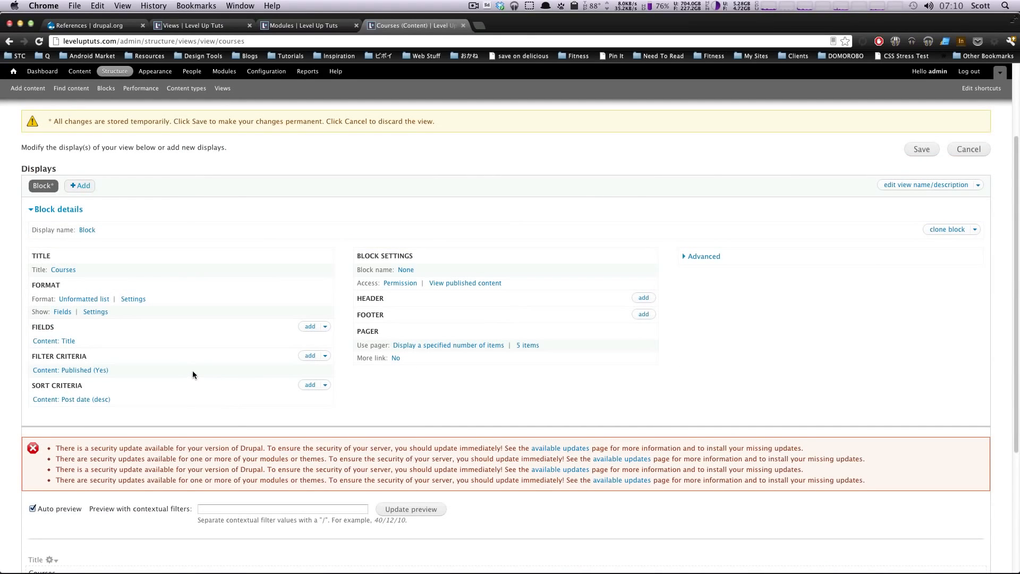
Step: Add the Content: Poster Image field to the Courses view for all displays, keeping its default settings
scroll(88, 349, "down", 5)
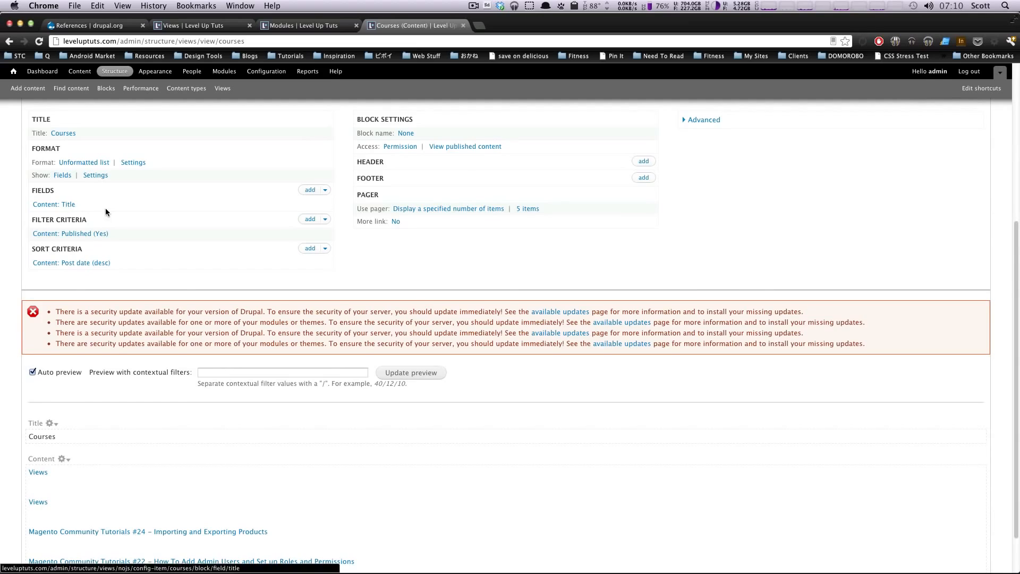
scroll(86, 420, "down", 2)
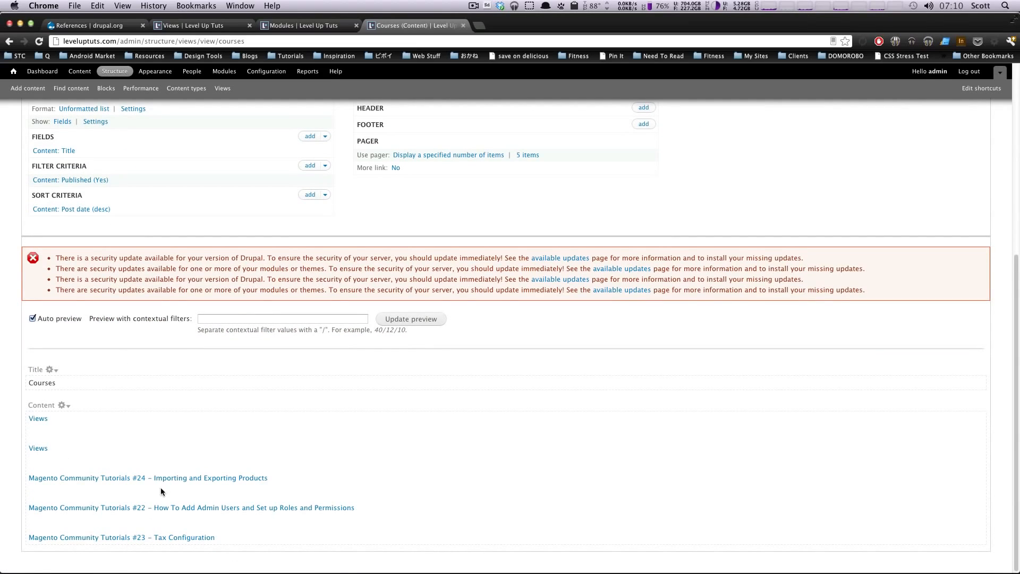
scroll(202, 255, "up", 1)
left_click(310, 153)
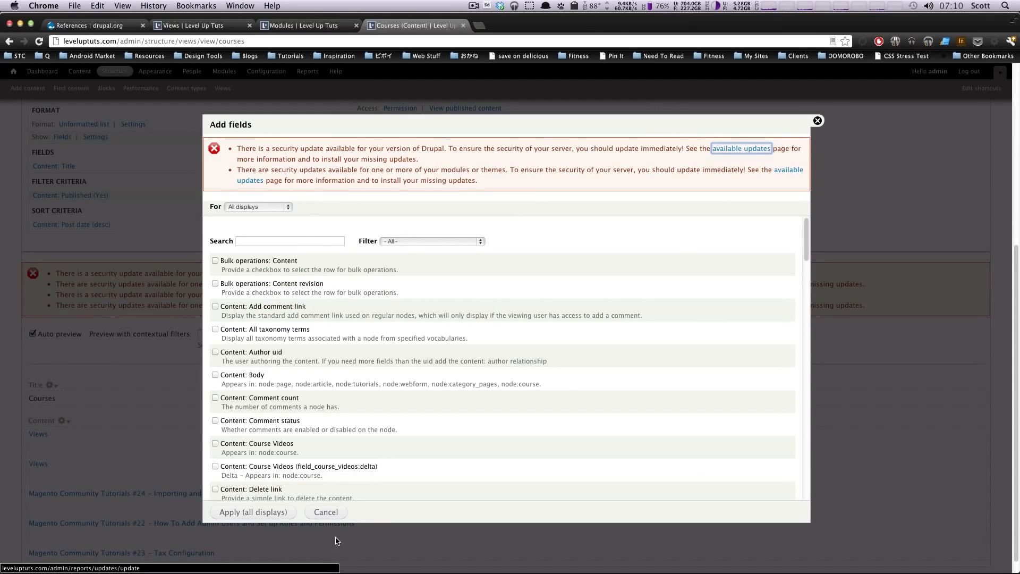
type("Pos")
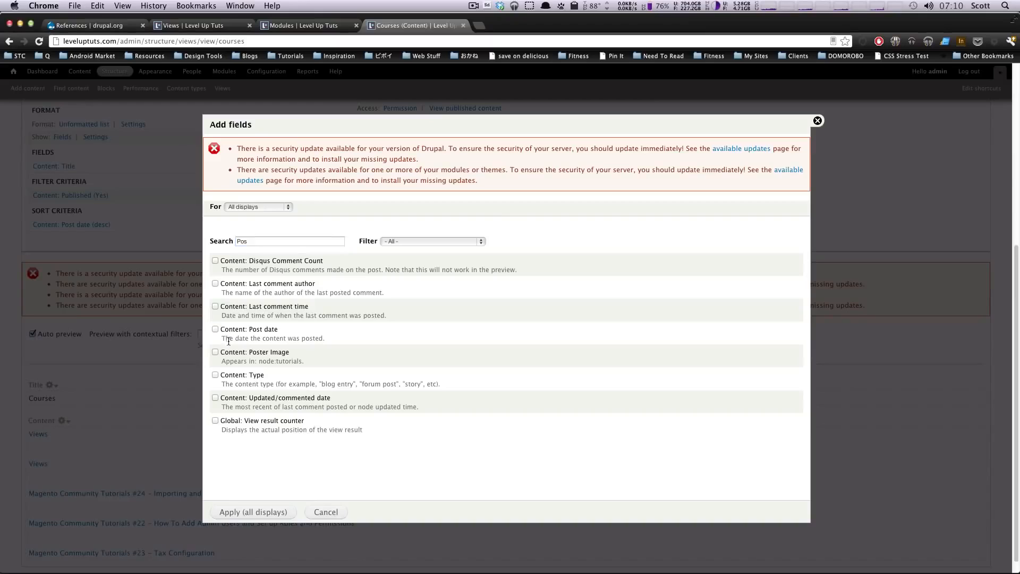
left_click(216, 352)
left_click(247, 513)
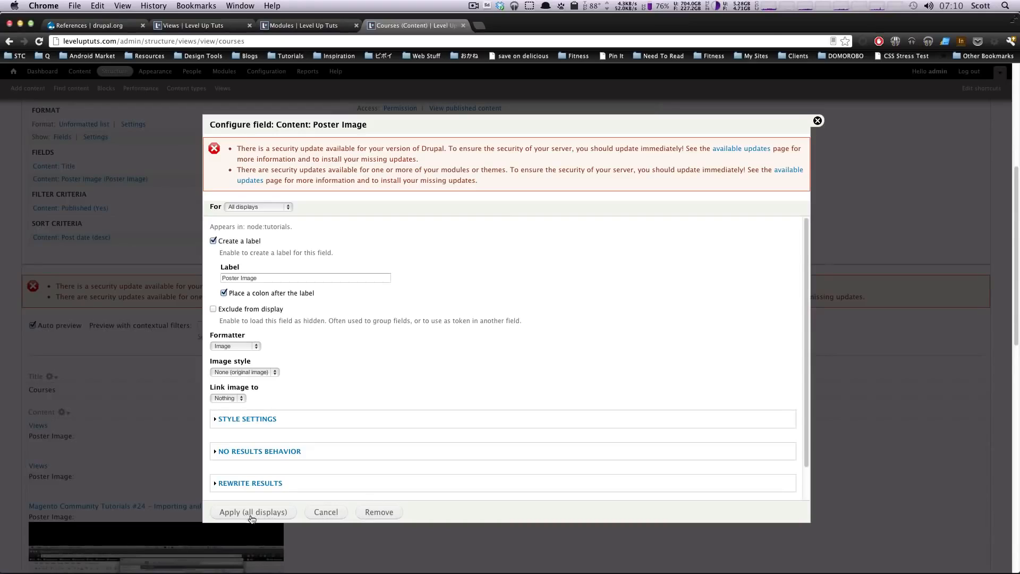
left_click(243, 513)
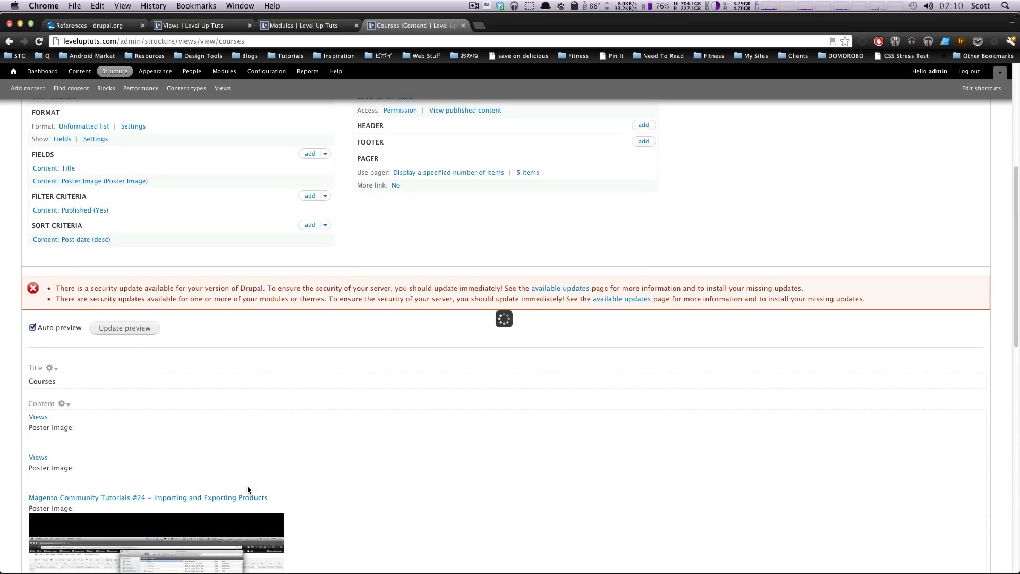
Step: Add the Content: Course Videos (field_course_videos) relationship to the view from the advanced settings
scroll(340, 466, "down", 12)
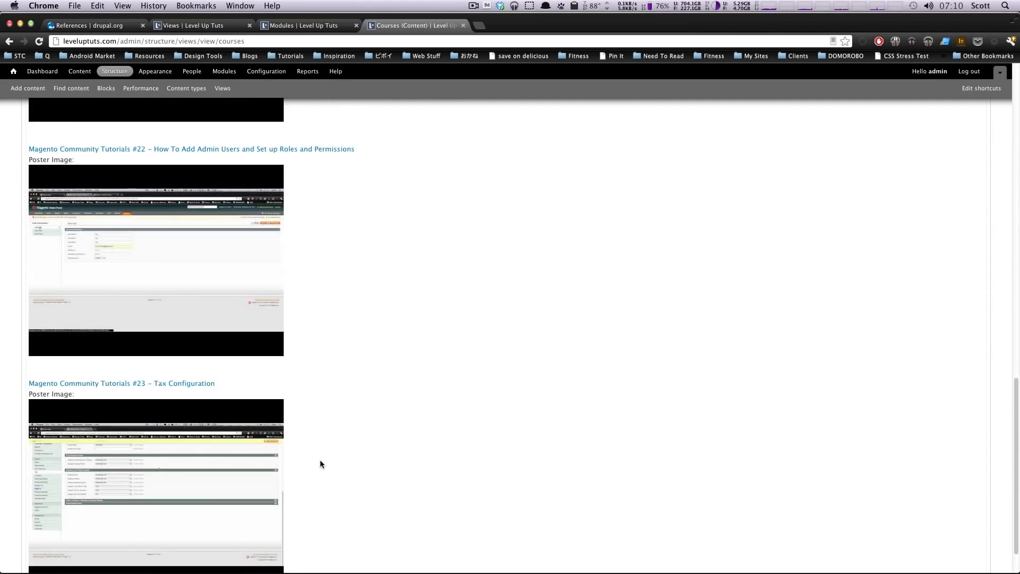
scroll(208, 445, "up", 12)
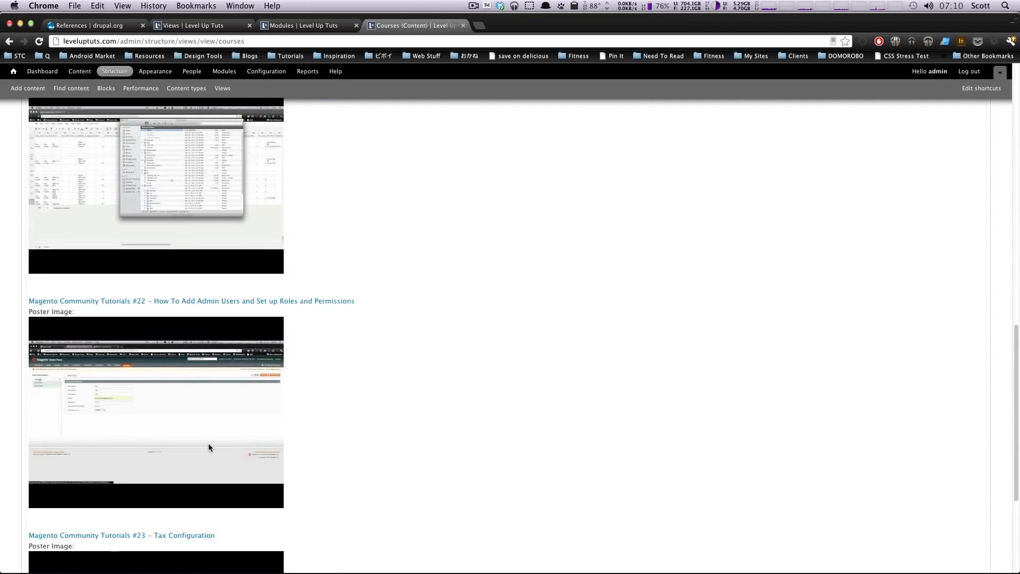
scroll(285, 355, "up", 7)
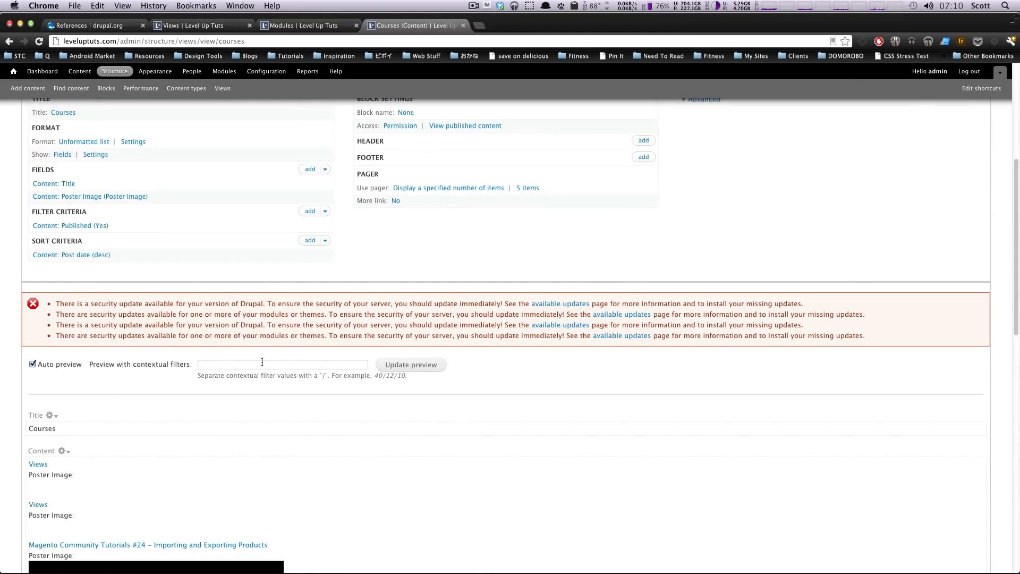
left_click(699, 300)
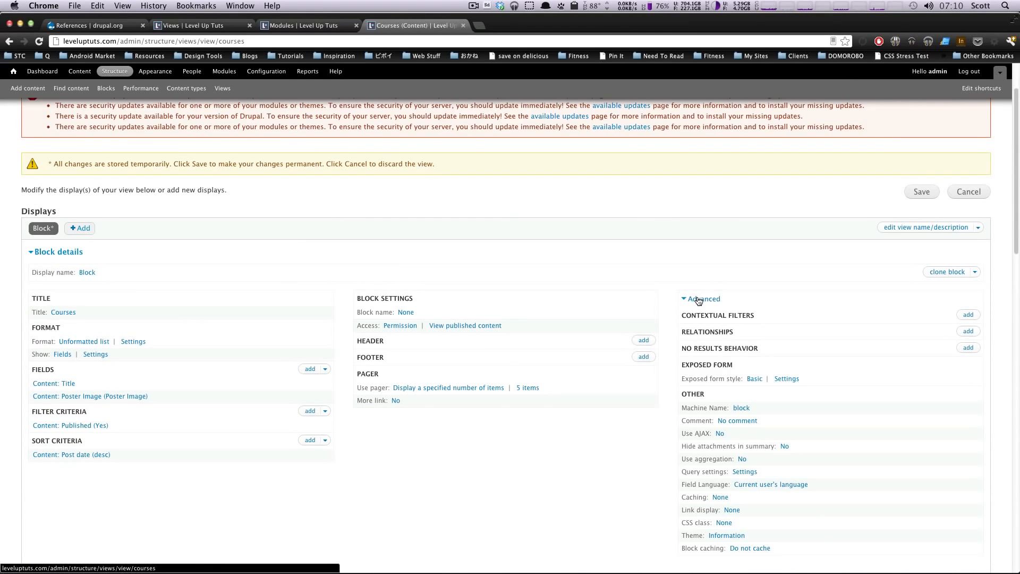
left_click(966, 332)
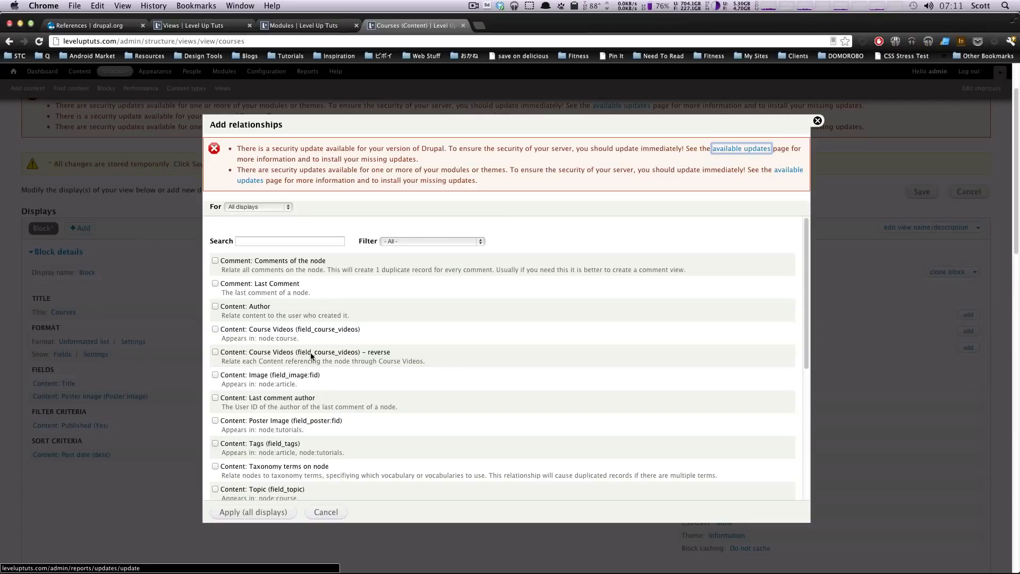
left_click(215, 329)
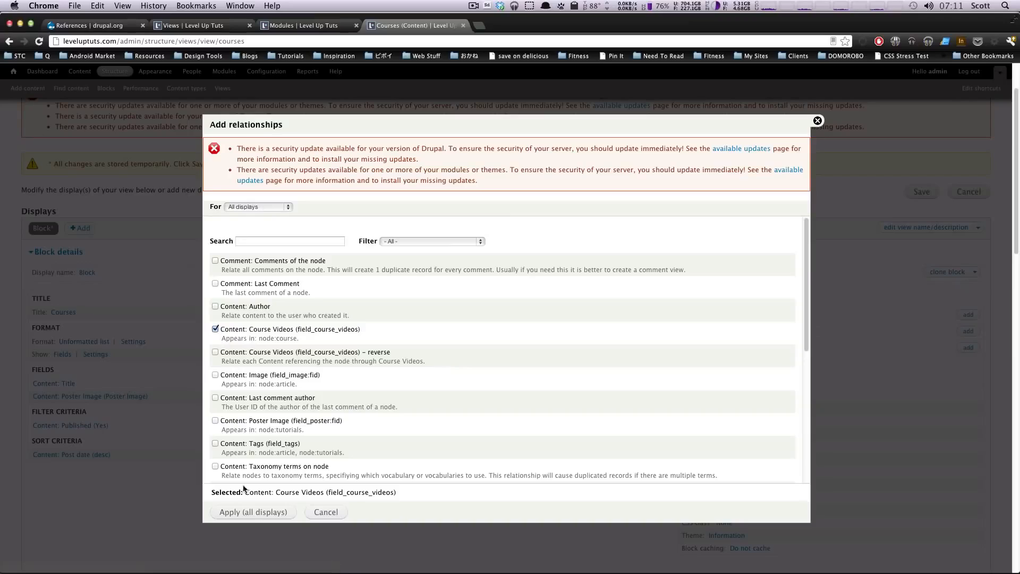
left_click(247, 513)
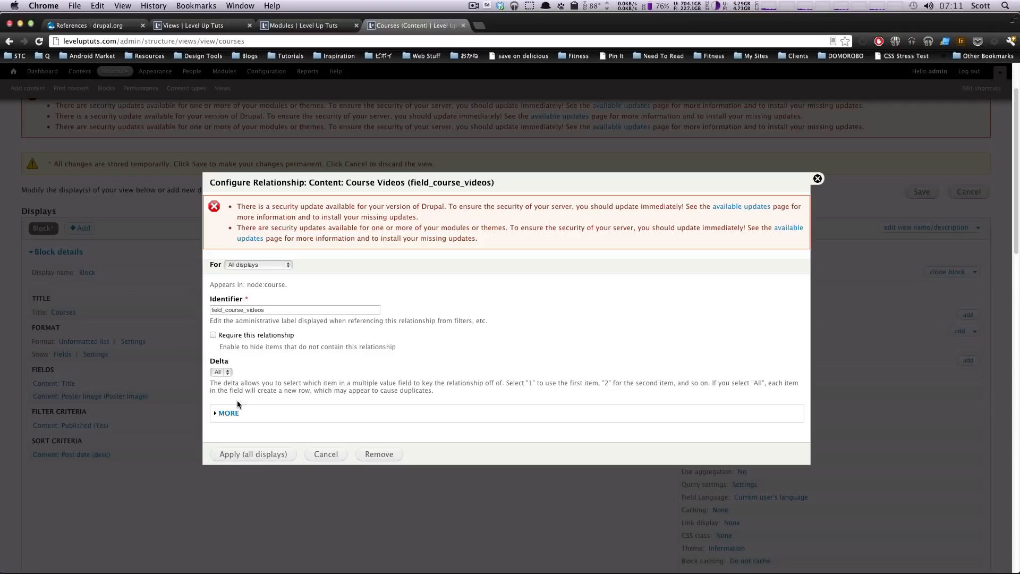
Step: Make the Course Videos relationship required and apply its configuration with Delta left at All
left_click_drag(262, 383, 473, 392)
left_click(473, 392)
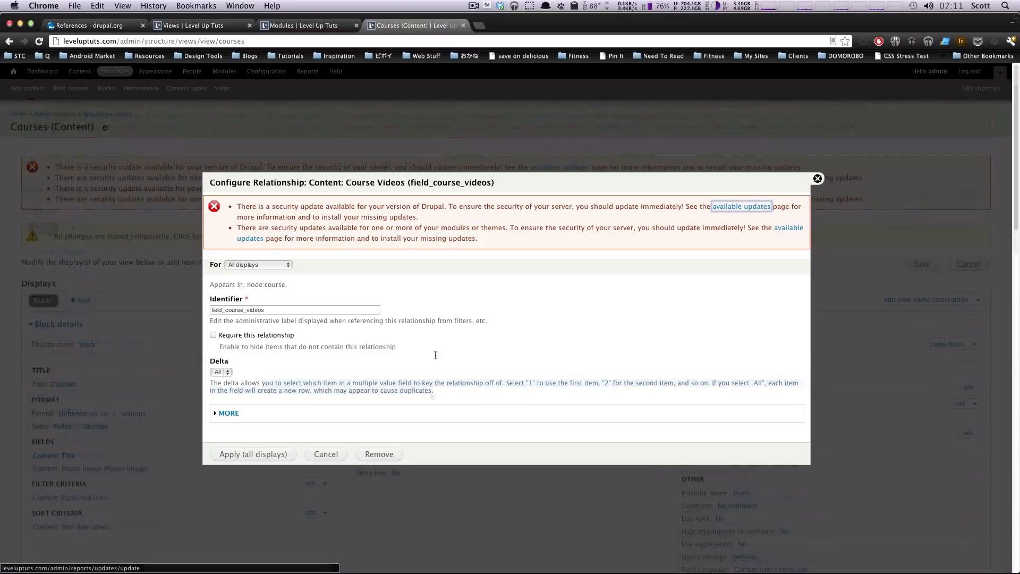
left_click(213, 336)
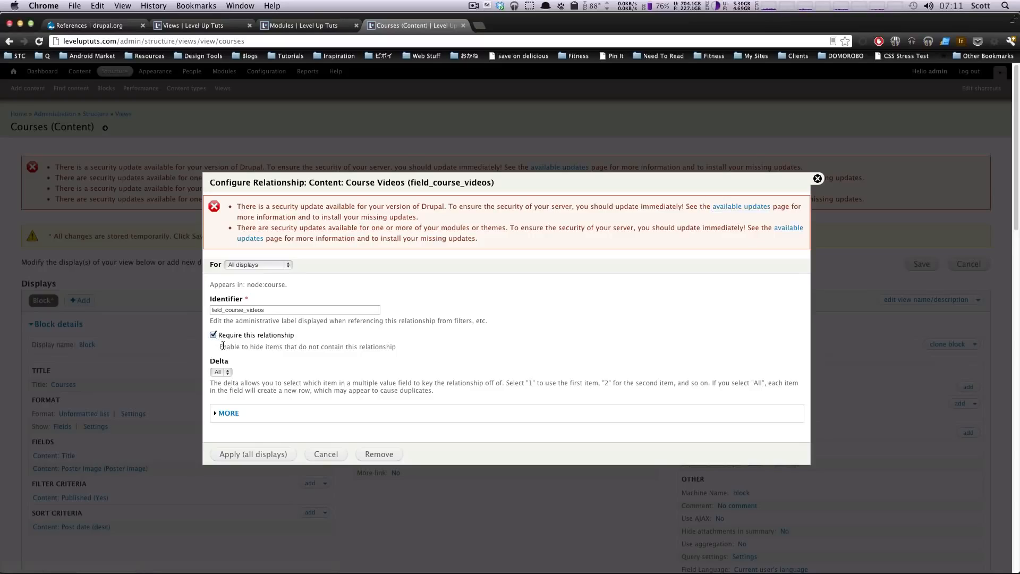
left_click_drag(223, 346, 384, 345)
left_click(379, 349)
left_click(239, 453)
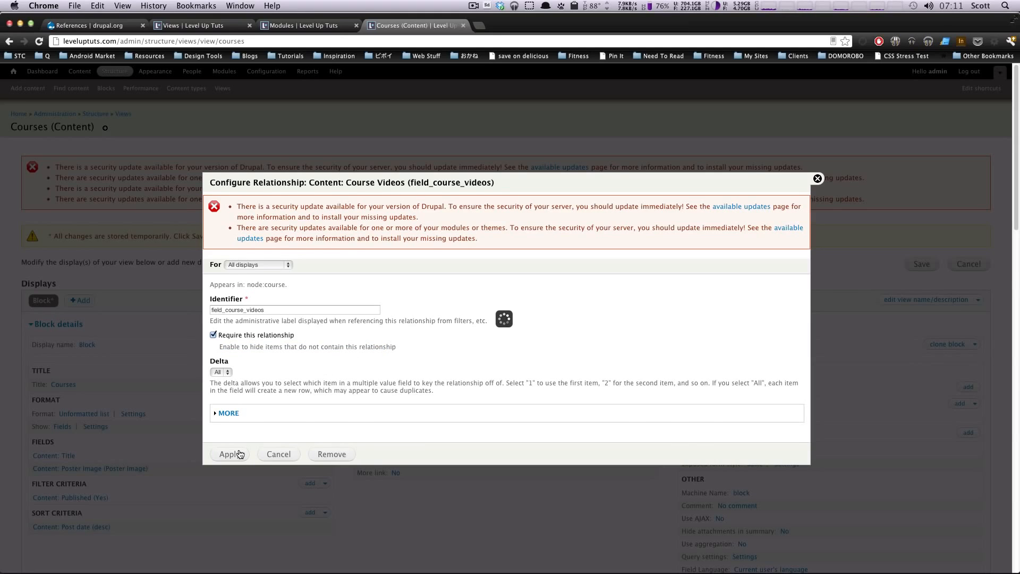
Step: Set the Content: Title field to use the field_course_videos relationship and apply it to all displays
scroll(234, 415, "down", 3)
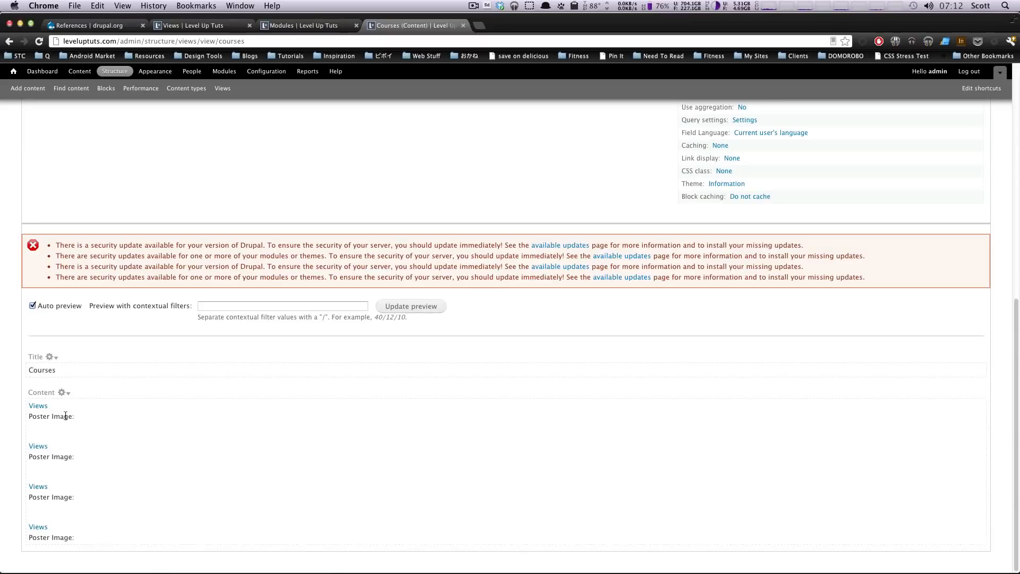
mouse_move(64, 416)
left_mouse_down()
mouse_move(34, 416)
mouse_move(54, 416)
mouse_move(34, 416)
mouse_move(47, 409)
left_mouse_up()
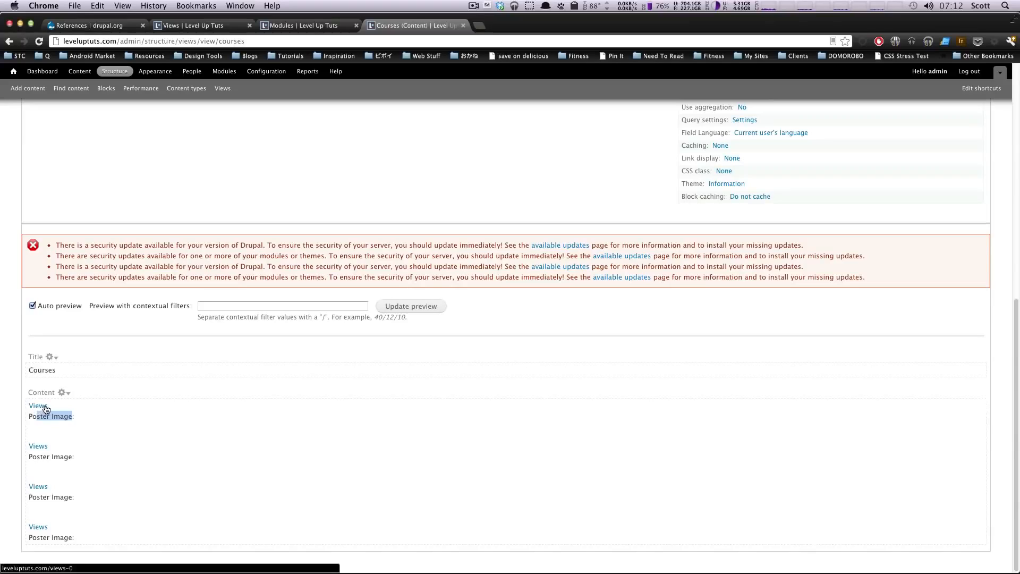
triple_click(55, 416)
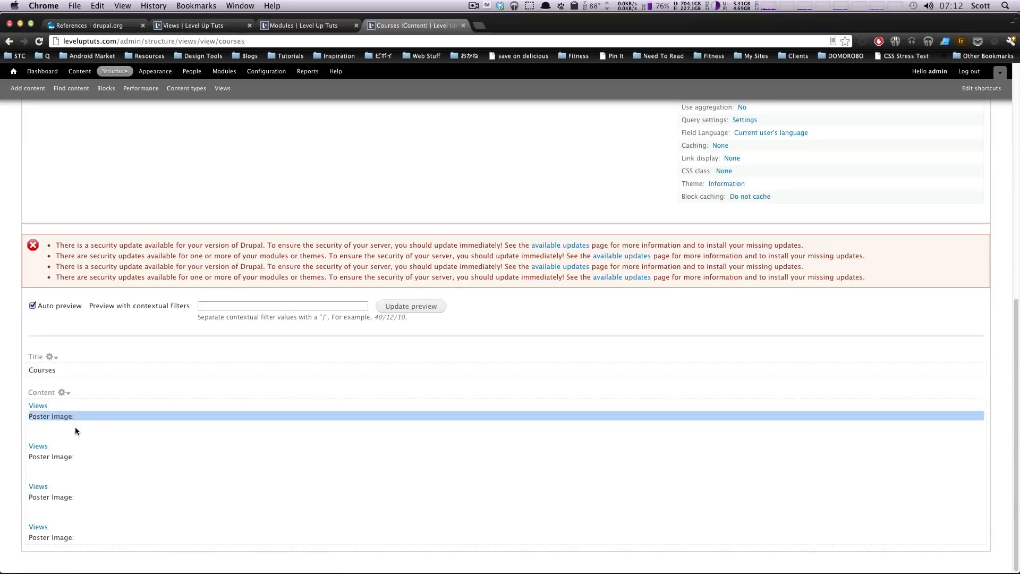
left_click(75, 427)
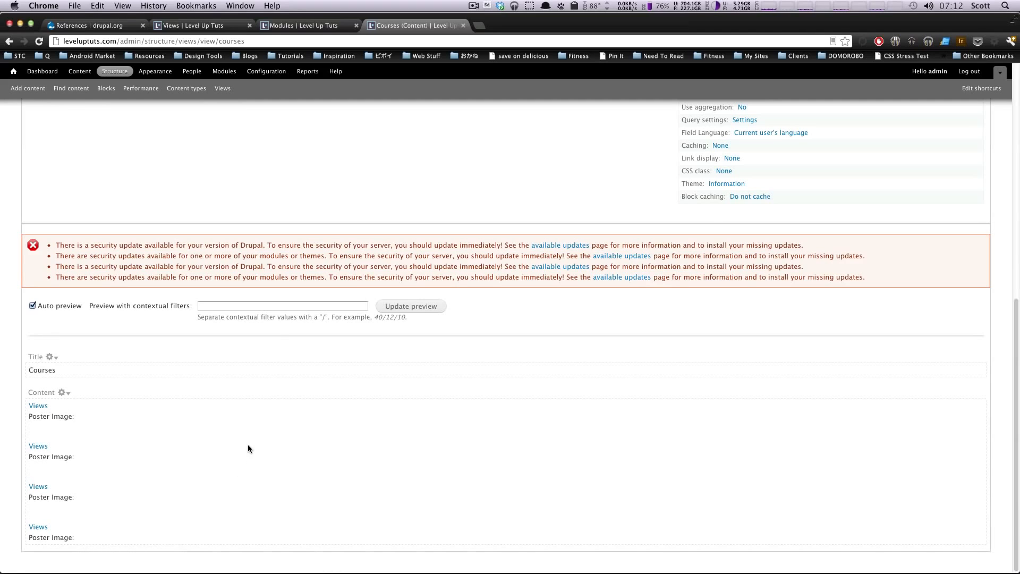
scroll(218, 461, "up", 10)
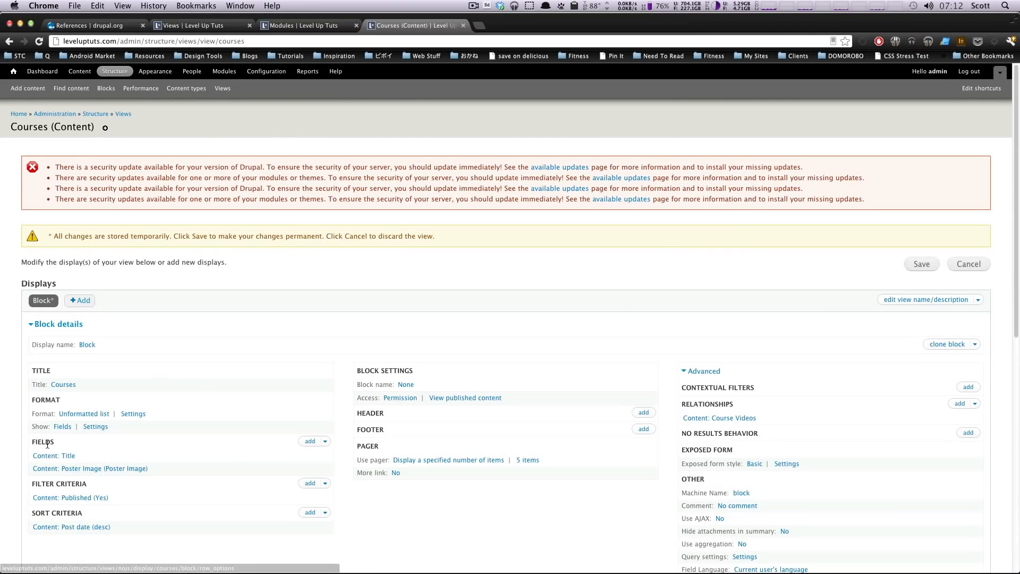
left_click(65, 455)
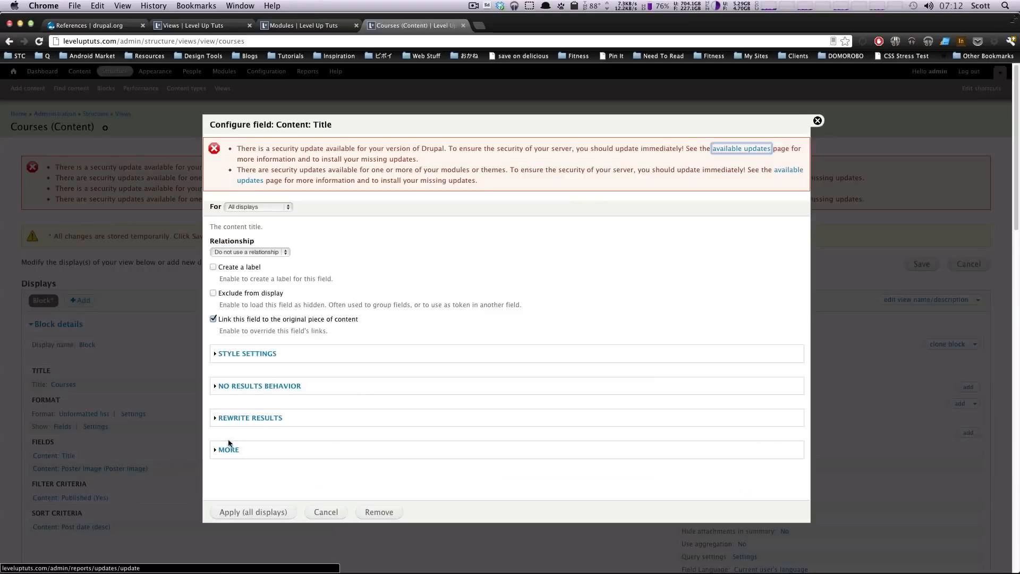
left_click(220, 252)
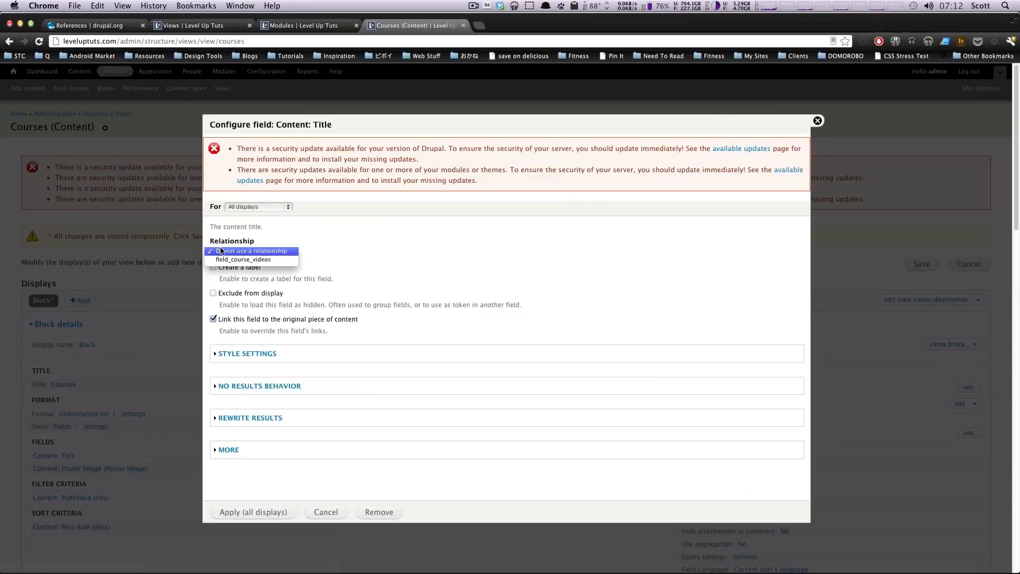
left_click(229, 260)
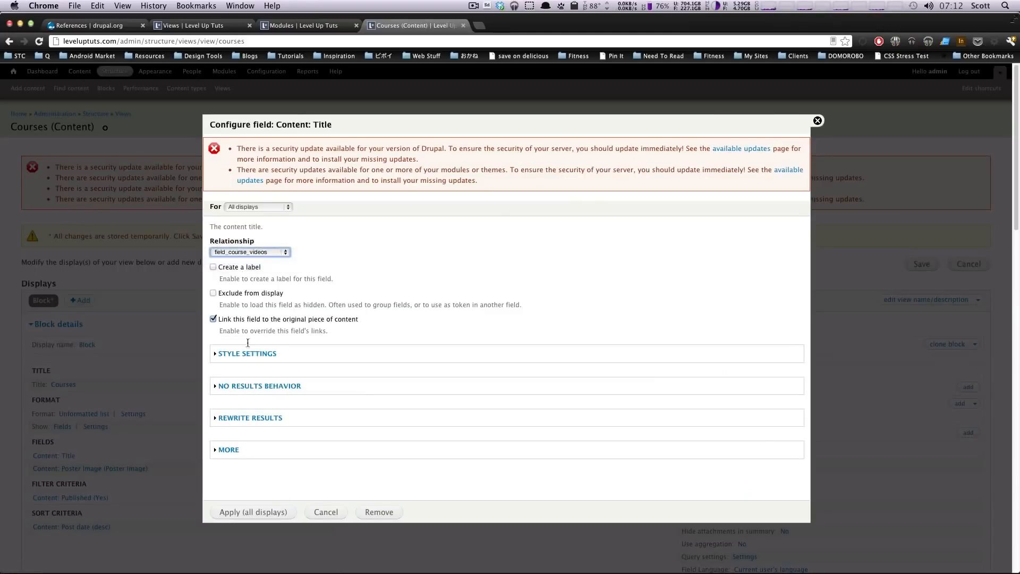
left_click(271, 512)
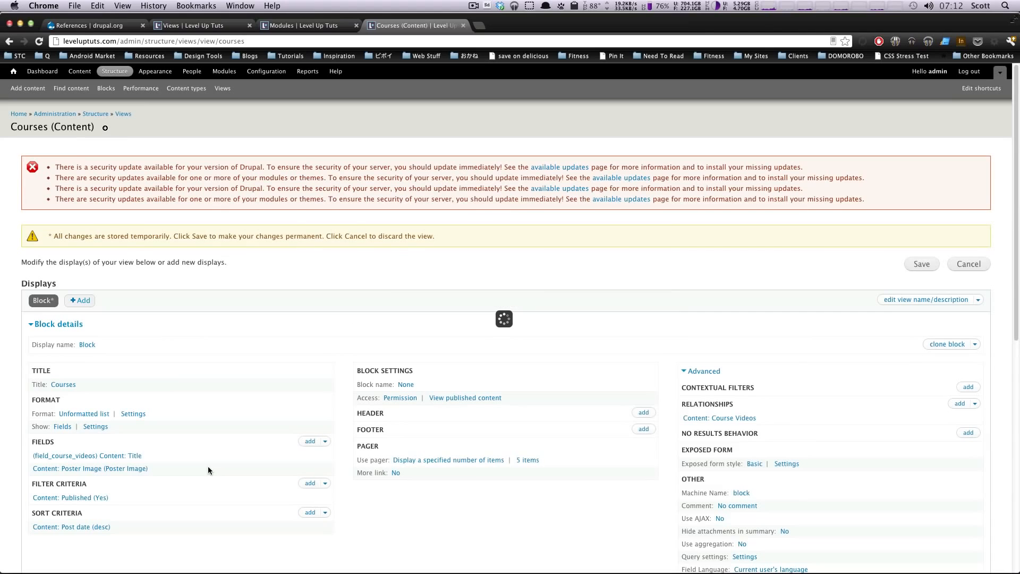
Step: Set the Content: Poster Image field to use the field_course_videos relationship and apply it to all displays
left_click(66, 473)
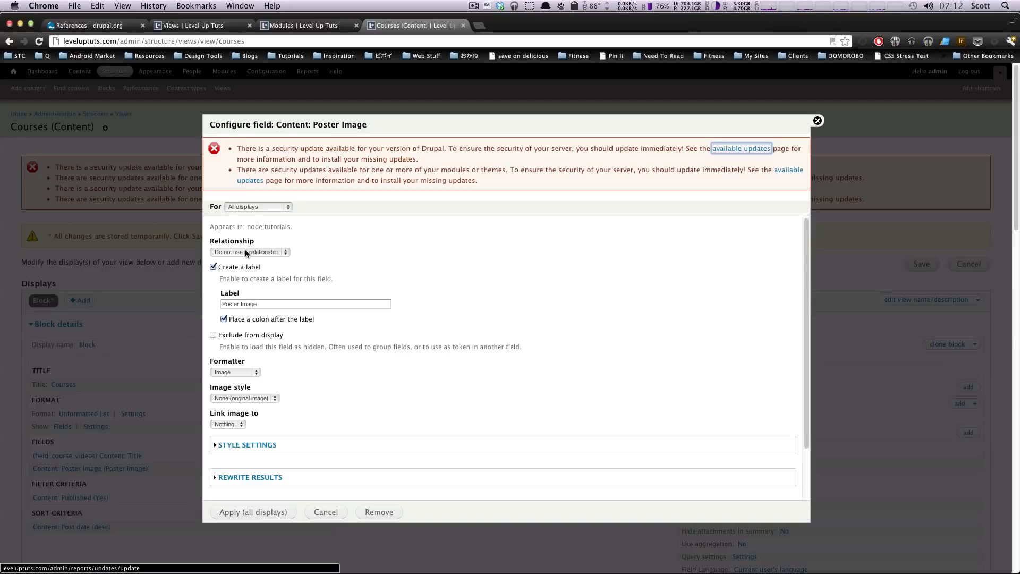
left_click(244, 251)
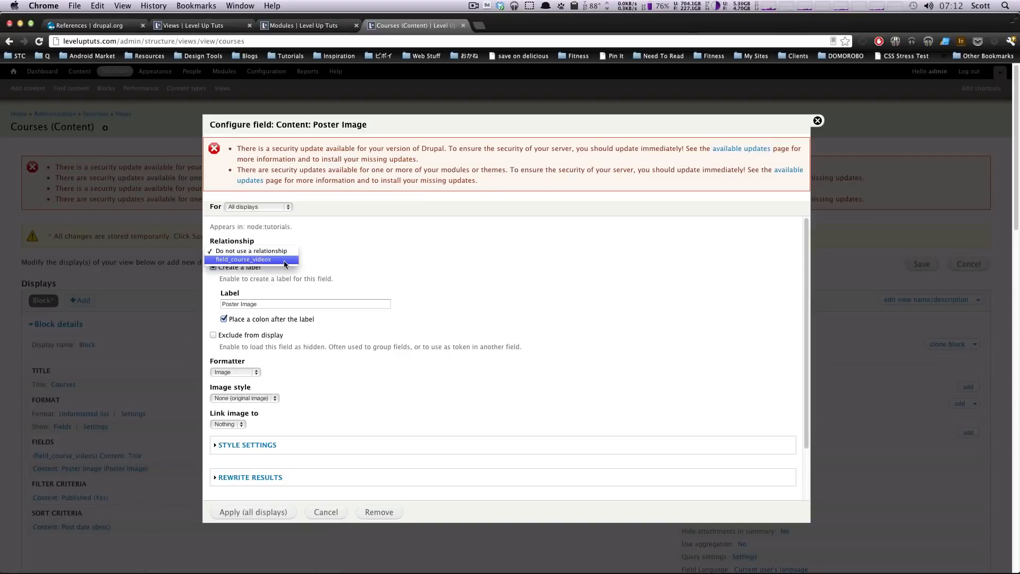
left_click(284, 260)
left_click(252, 513)
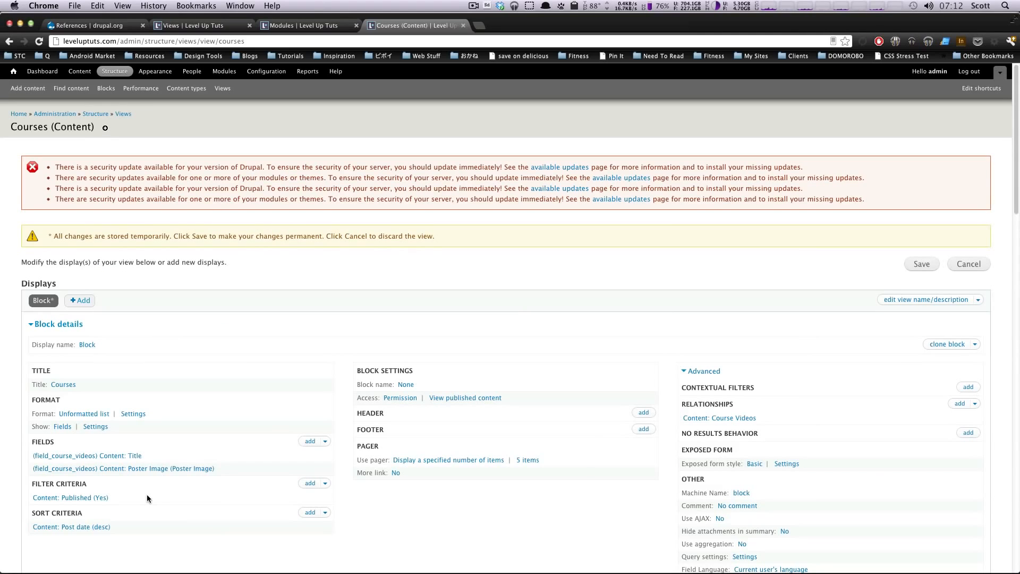
Step: Examine the view preview to check the titles and poster images of the referenced course videos against the configured fields
scroll(148, 490, "down", 6)
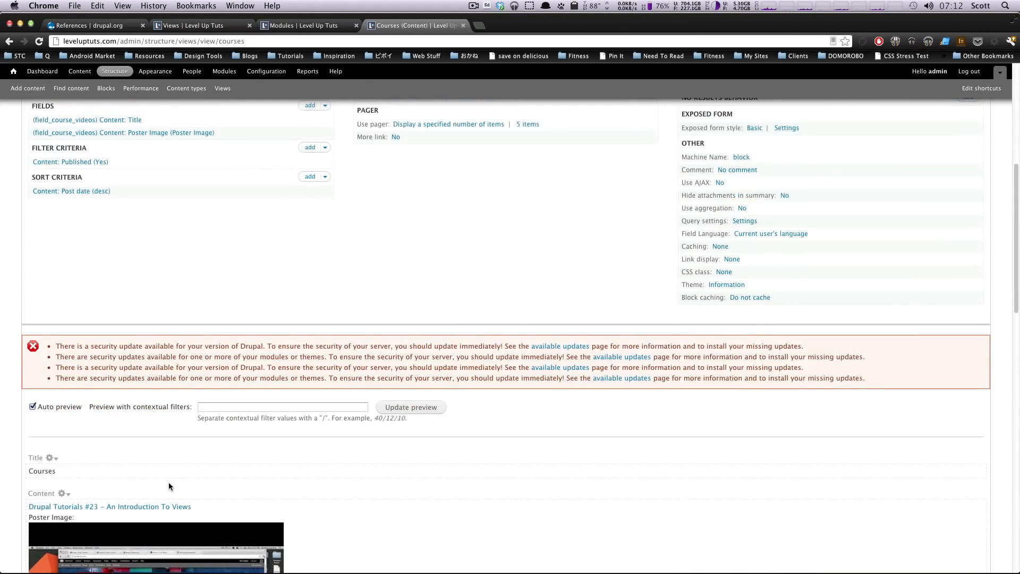
scroll(169, 485, "down", 5)
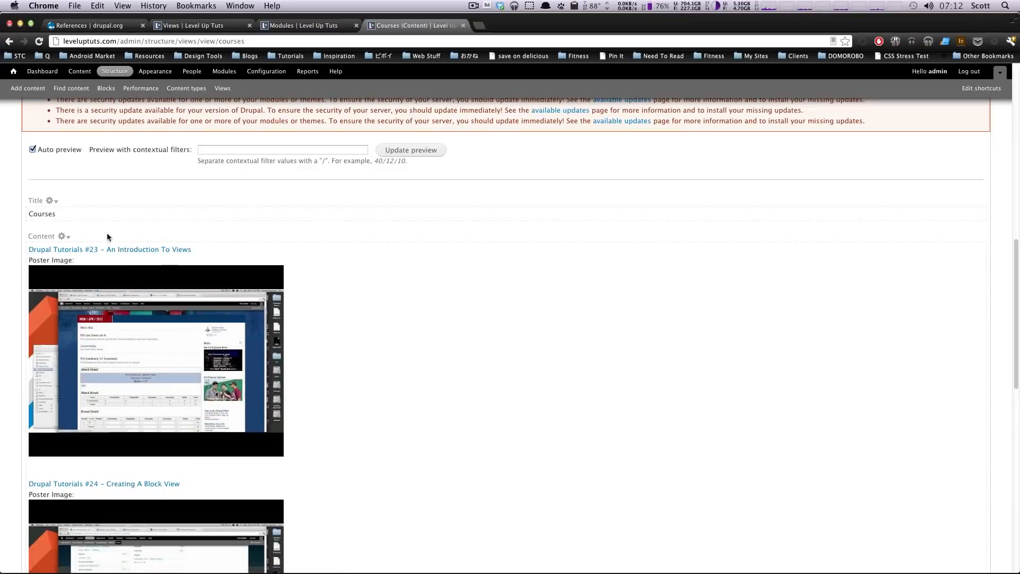
scroll(175, 402, "down", 2)
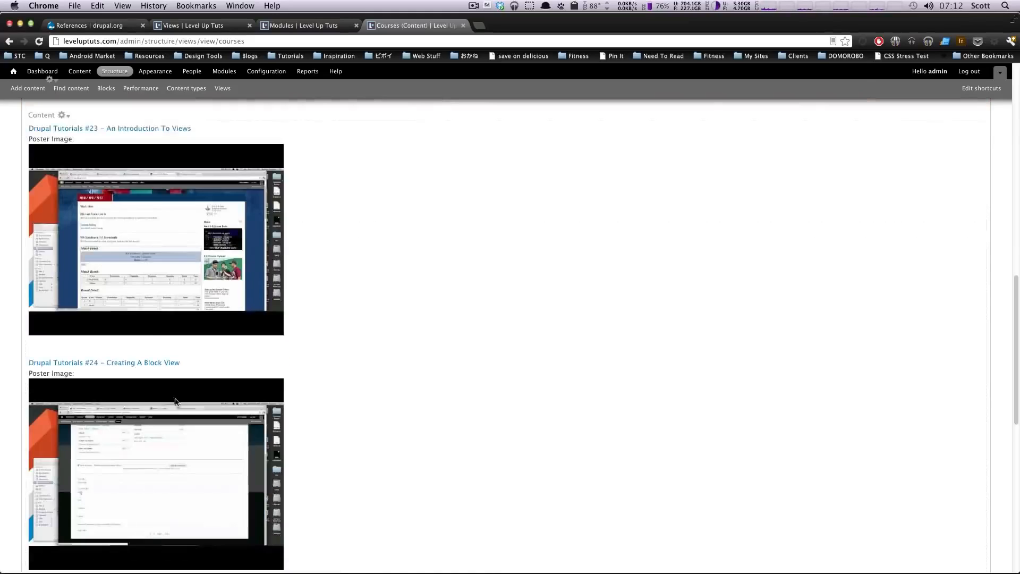
scroll(176, 410, "down", 5)
scroll(178, 404, "down", 3)
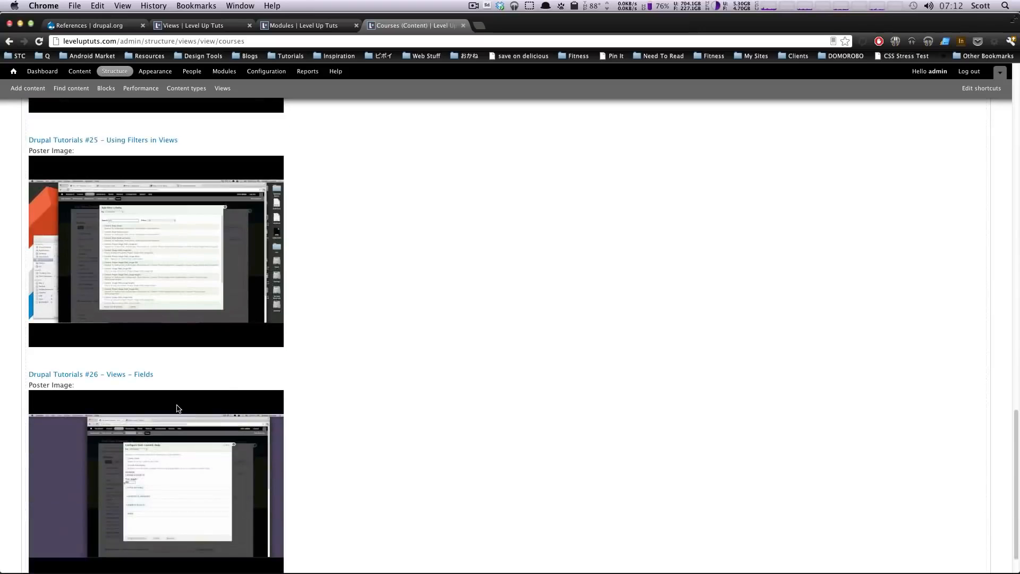
scroll(177, 404, "down", 1)
scroll(186, 405, "up", 8)
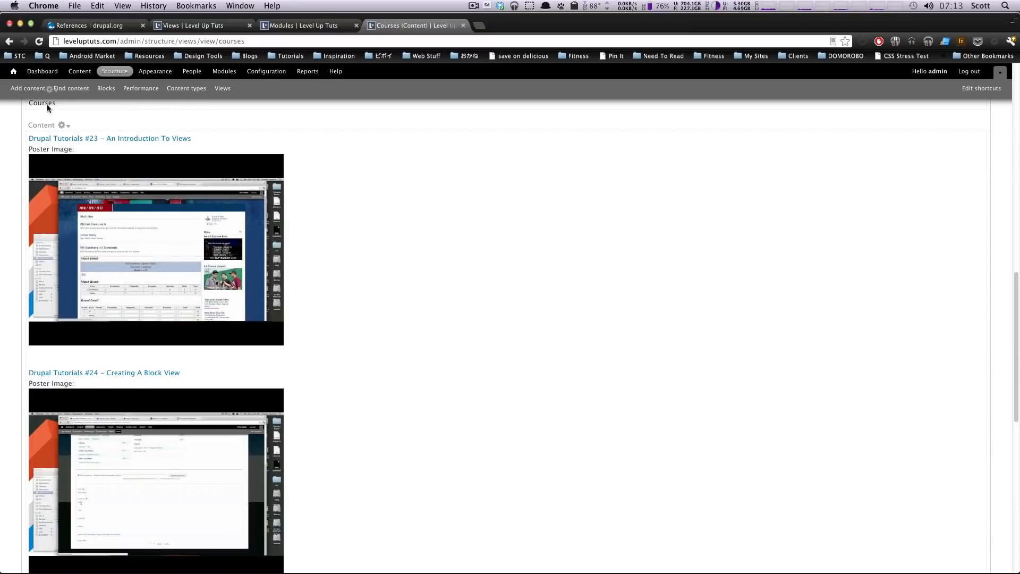
scroll(426, 212, "up", 7)
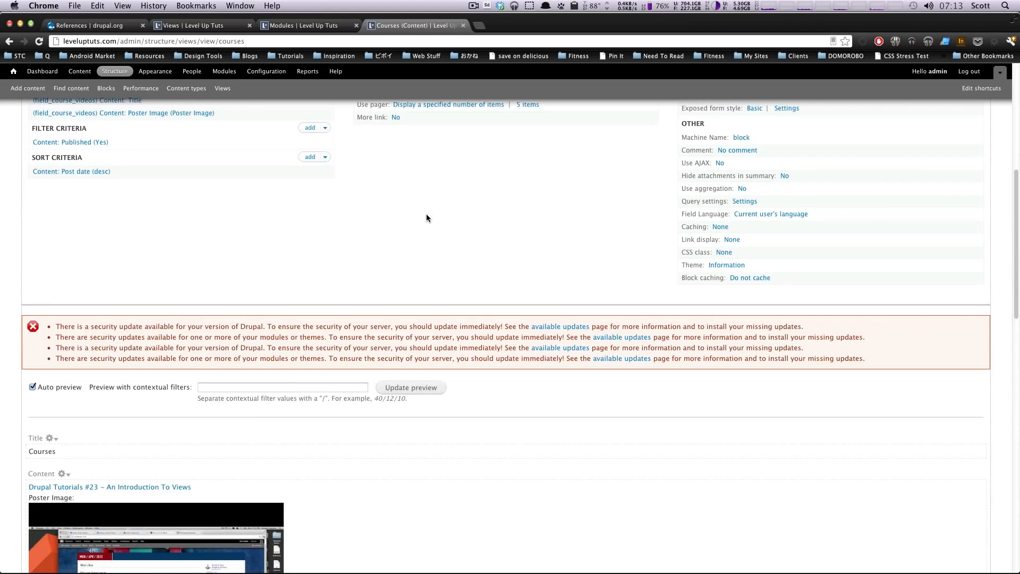
scroll(427, 213, "up", 6)
scroll(427, 212, "down", 3)
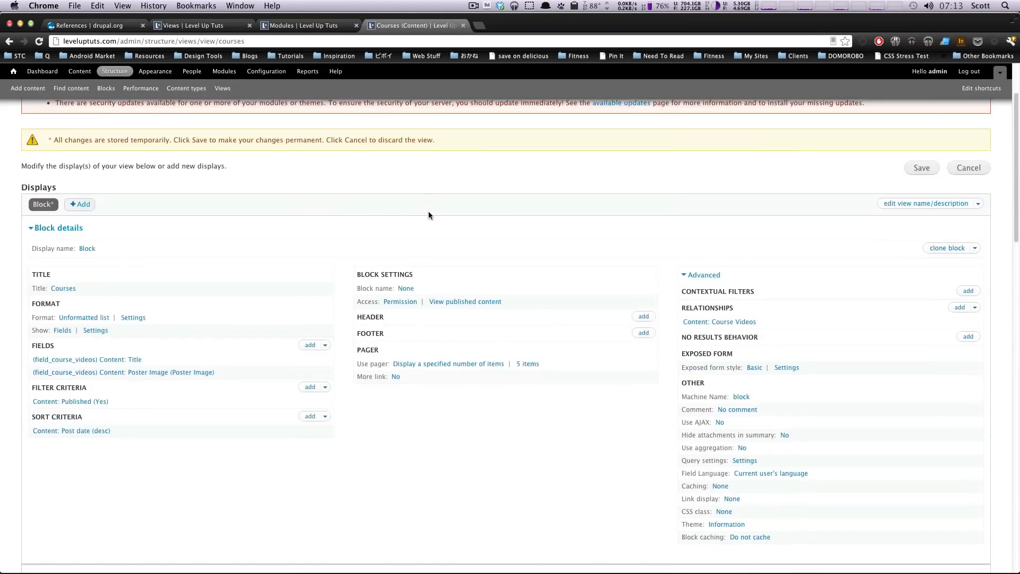
scroll(365, 225, "down", 10)
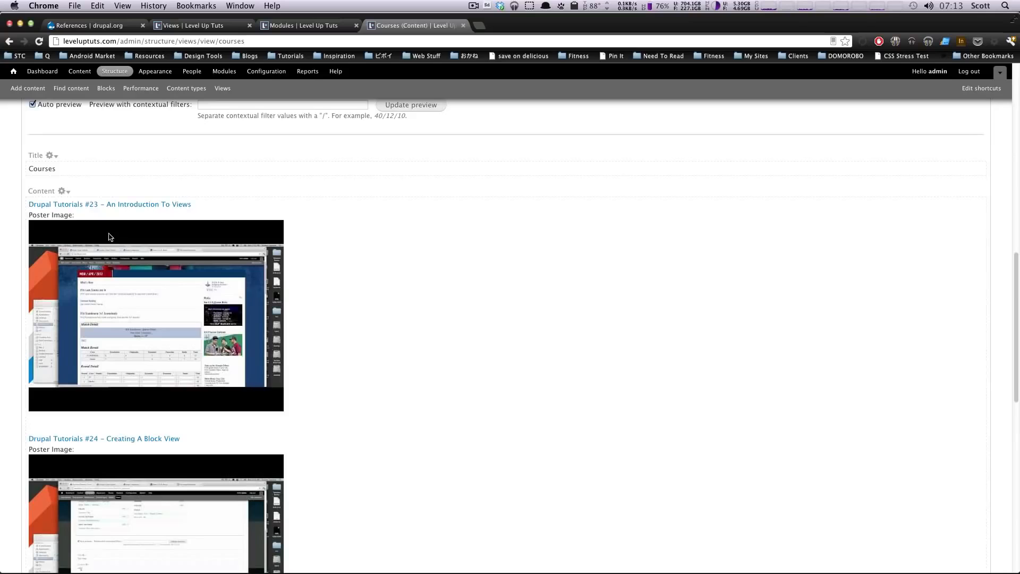
left_click_drag(64, 215, 37, 215)
scroll(148, 193, "up", 7)
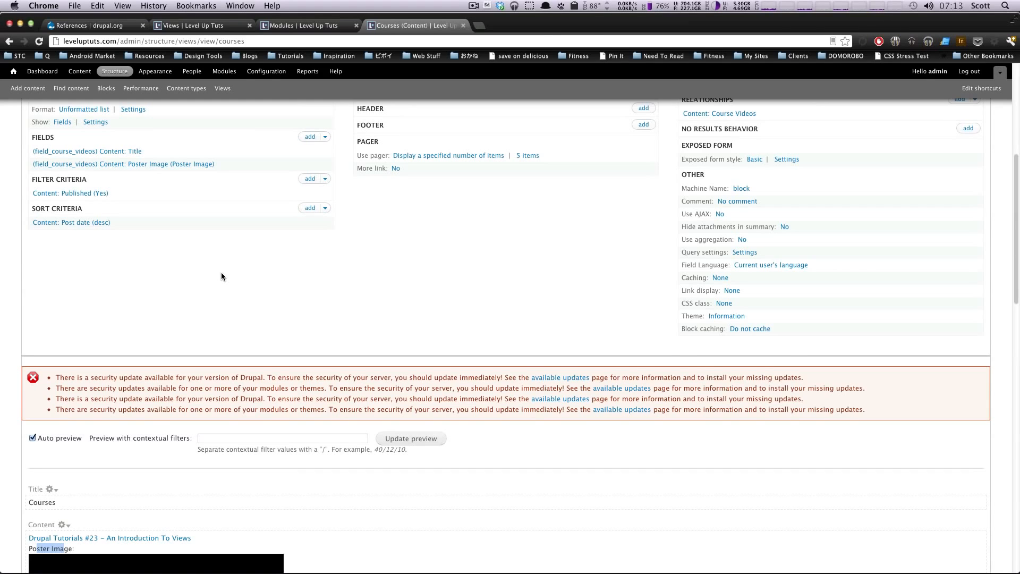
scroll(221, 272, "up", 4)
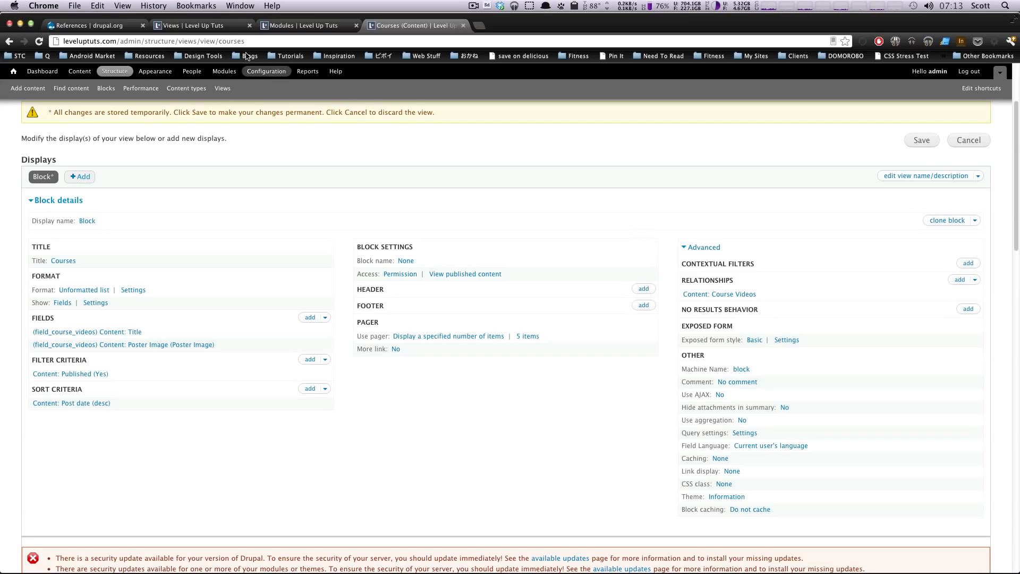
scroll(381, 323, "down", 3)
scroll(381, 323, "down", 5)
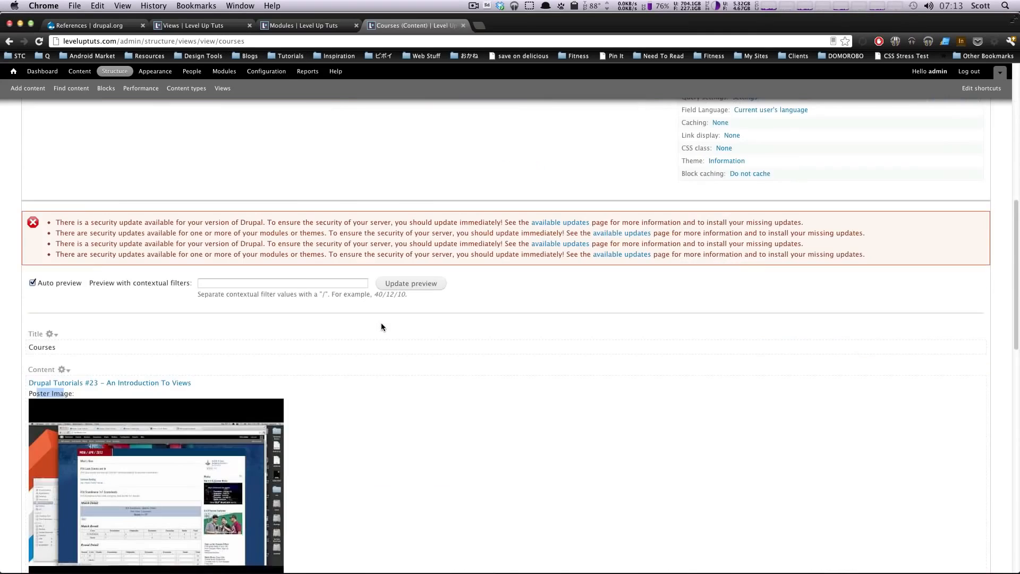
scroll(380, 326, "up", 10)
scroll(200, 354, "down", 9)
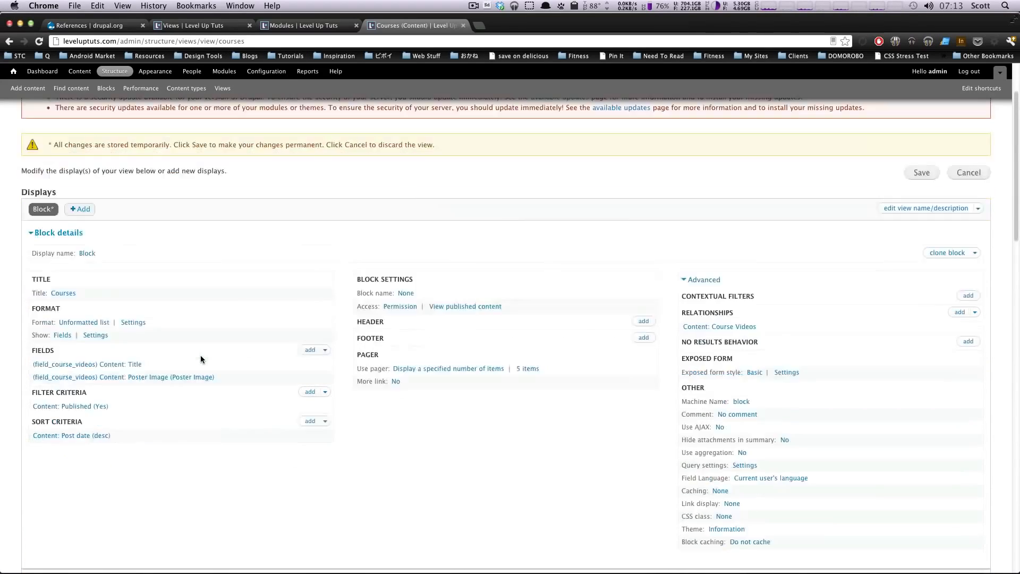
scroll(206, 356, "down", 3)
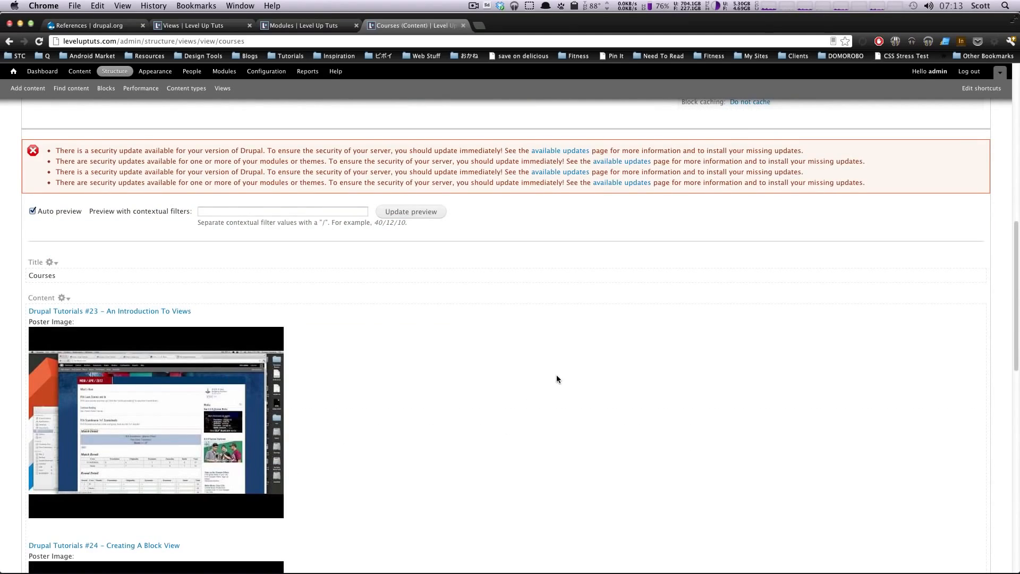
Step: Search the filter criteria for "ni" and add the Content: Nid filter to the view for all displays
scroll(557, 376, "up", 10)
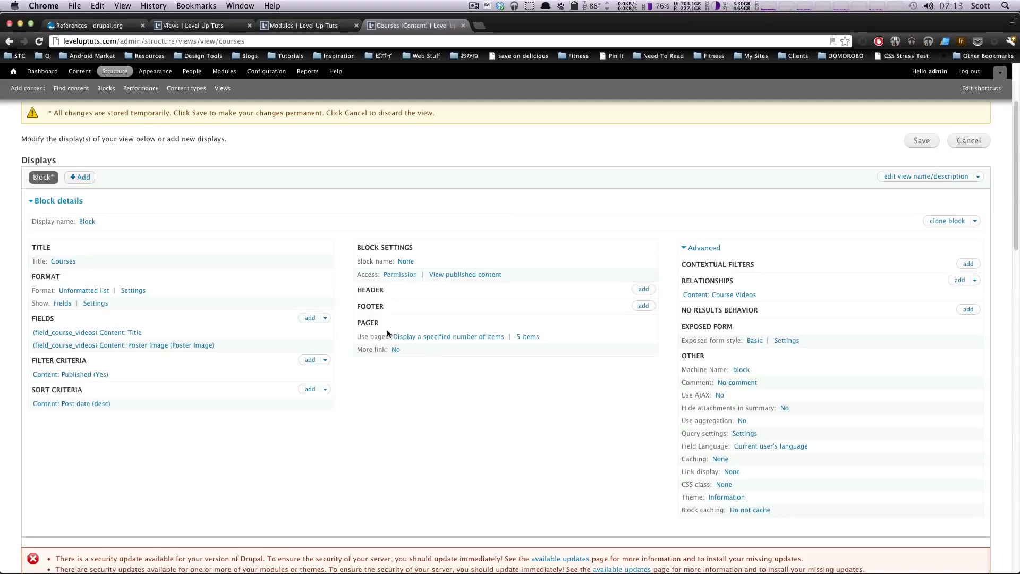
left_click(306, 362)
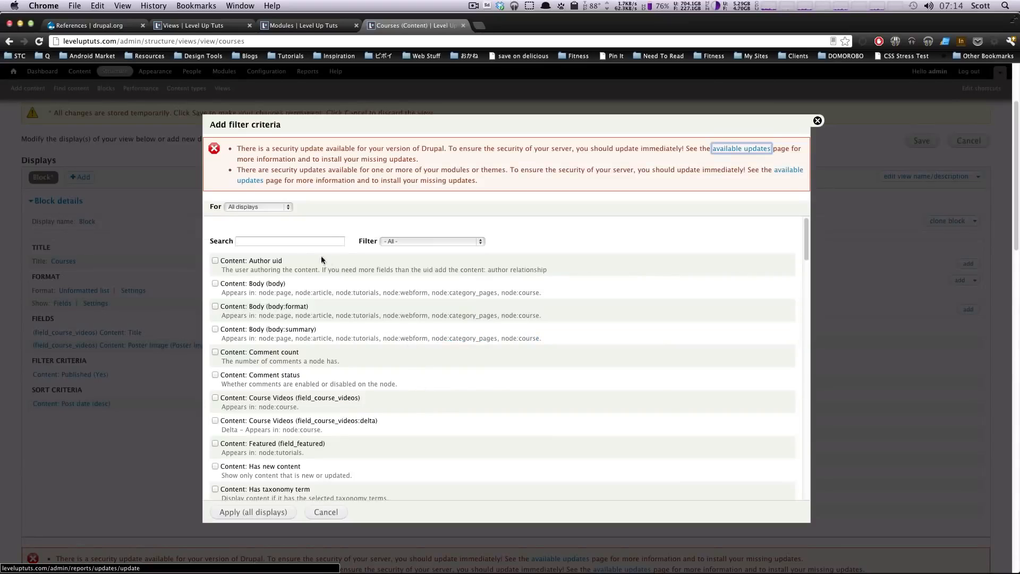
left_click(294, 242)
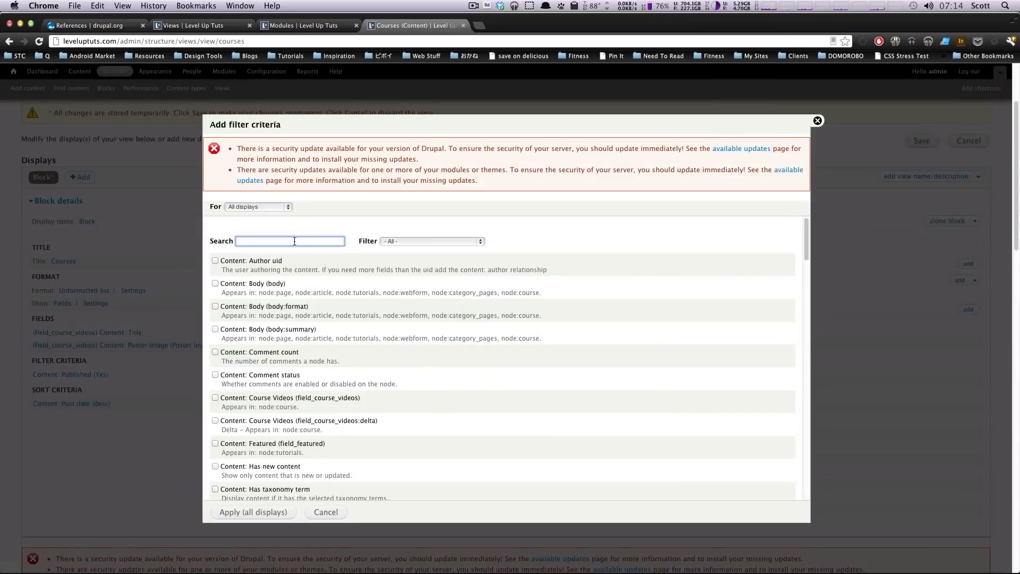
type("ni")
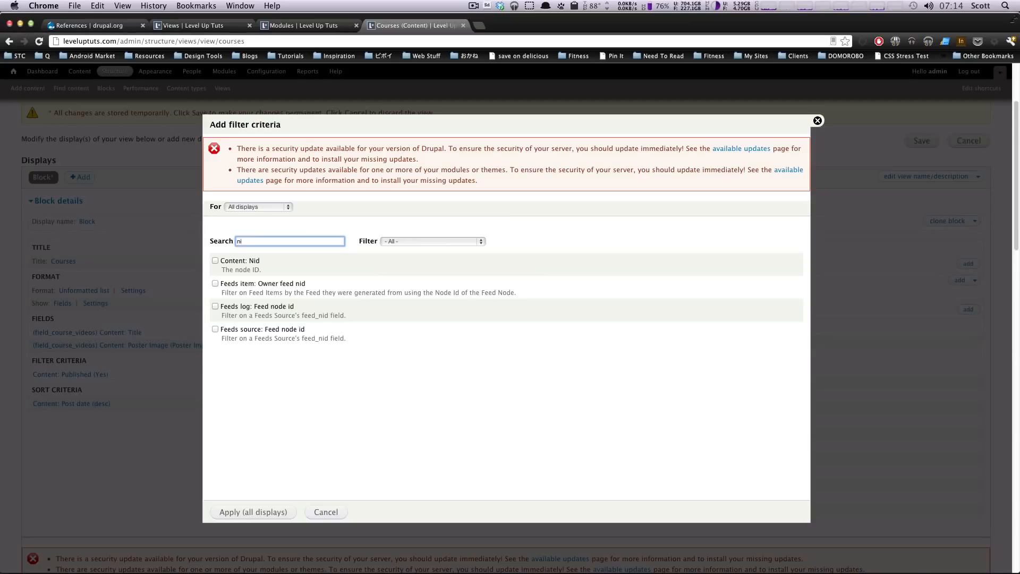
left_click(215, 261)
left_click(265, 514)
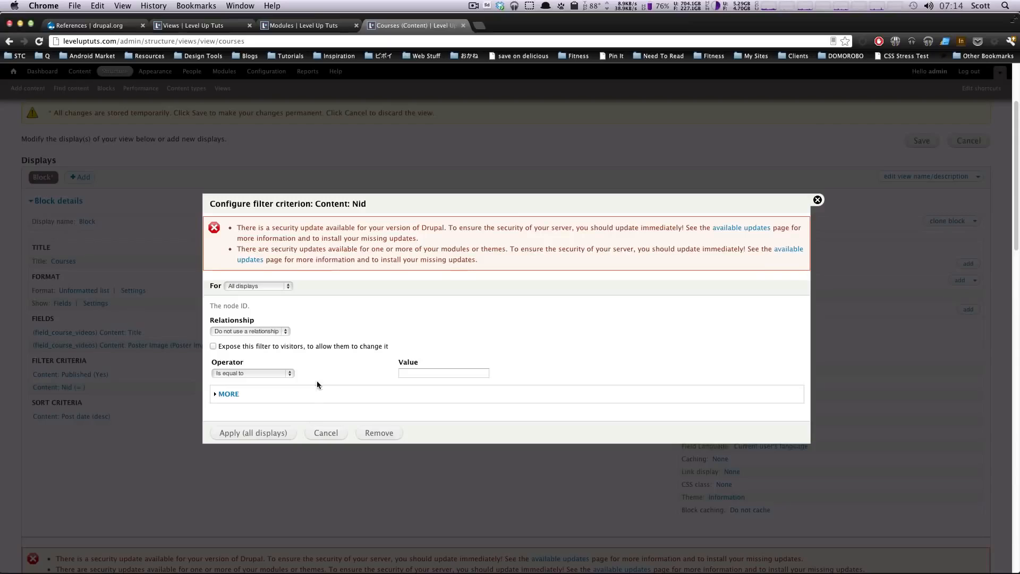
Step: Check the Views course page, set the Nid filter to "Is equal to" 581 and apply it to all displays
left_click(422, 371)
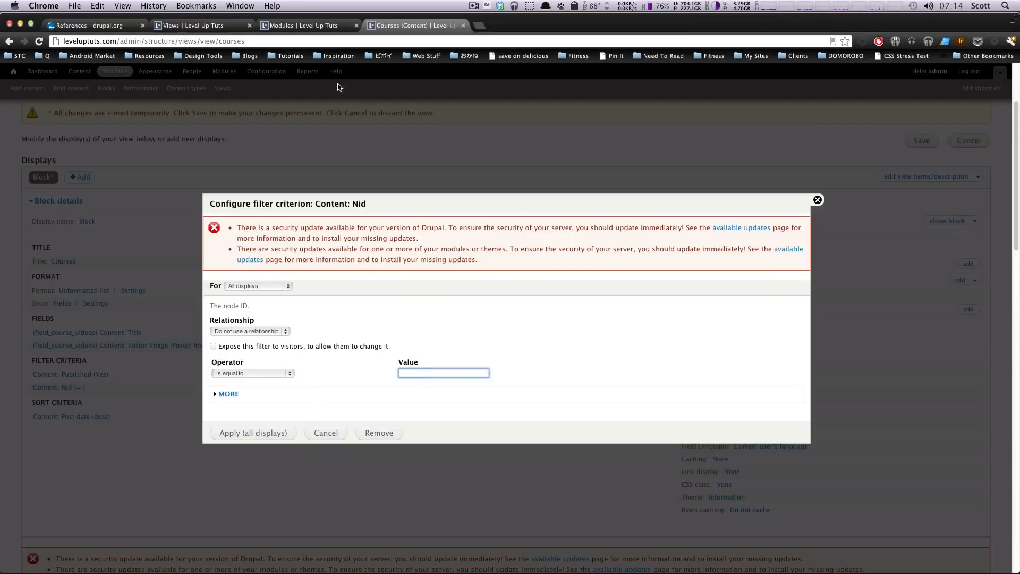
left_click(222, 25)
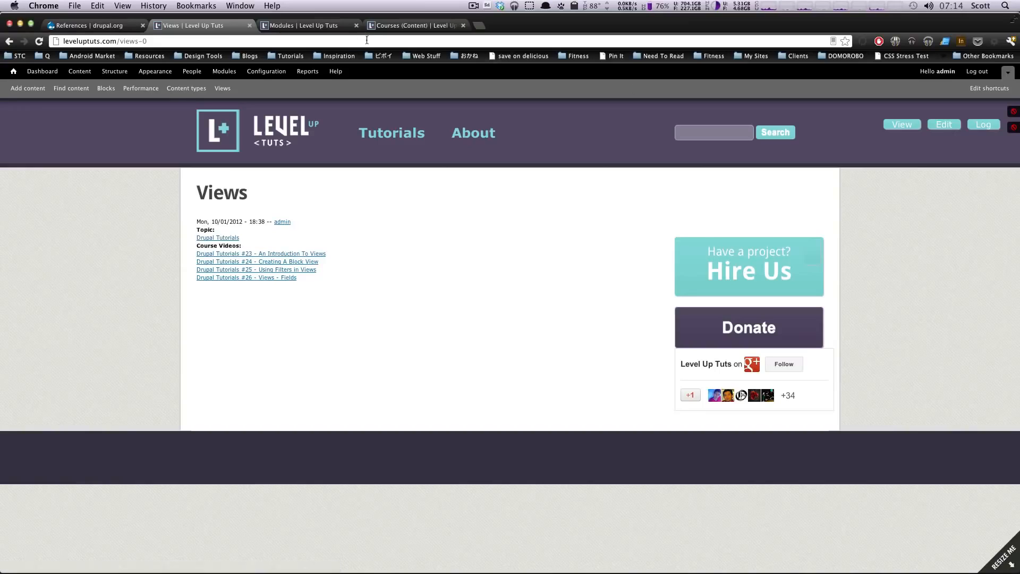
left_click(410, 27)
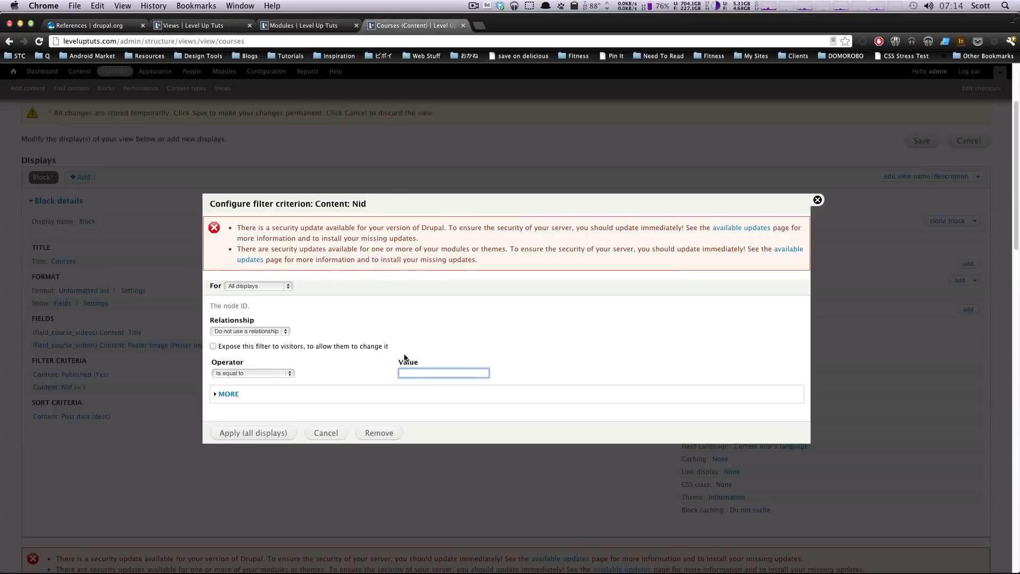
type("581")
left_click(241, 433)
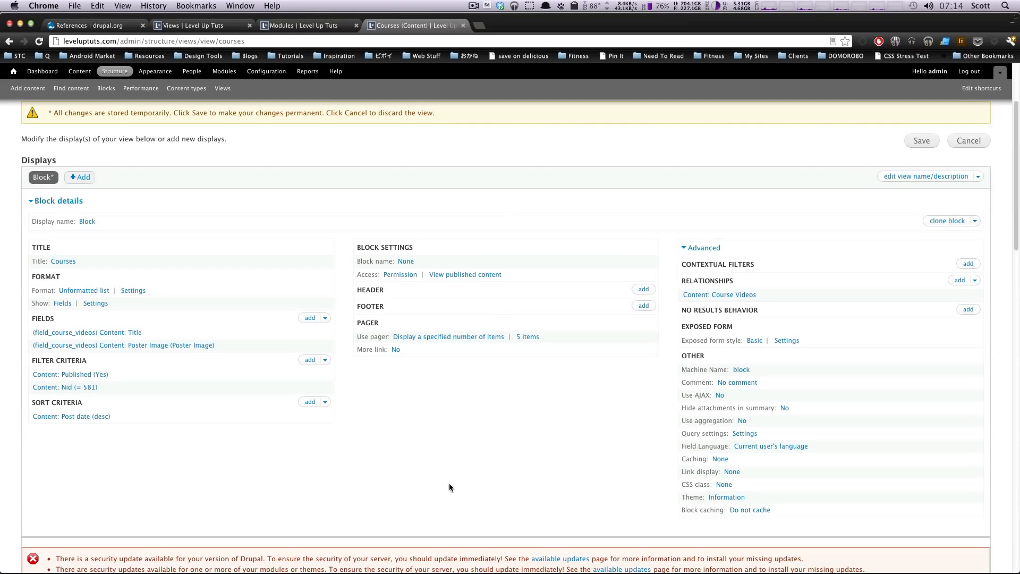
Step: Review the preview of the view filtered by Nid to check which course videos and poster images it lists
scroll(564, 399, "down", 10)
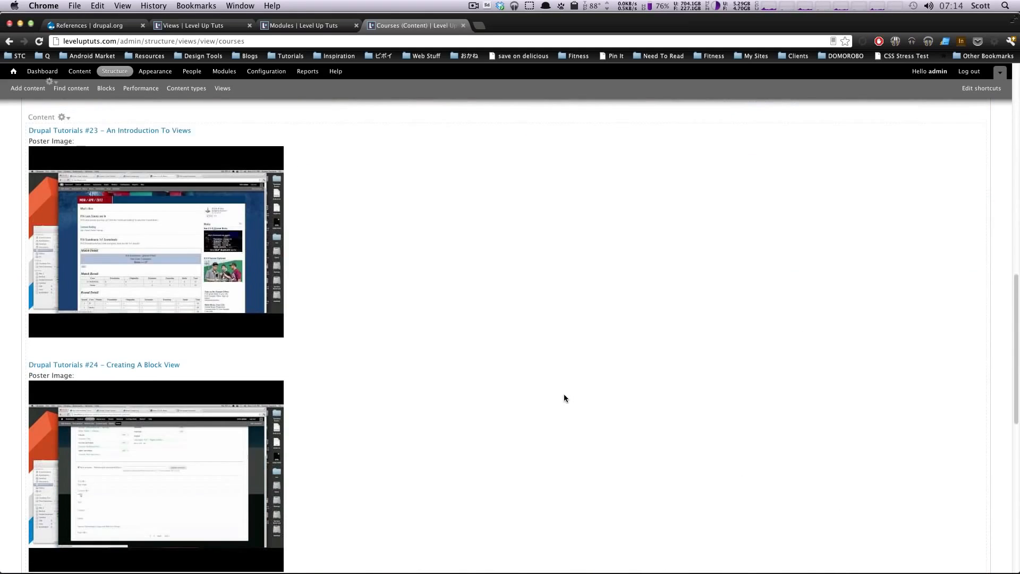
scroll(563, 397, "up", 8)
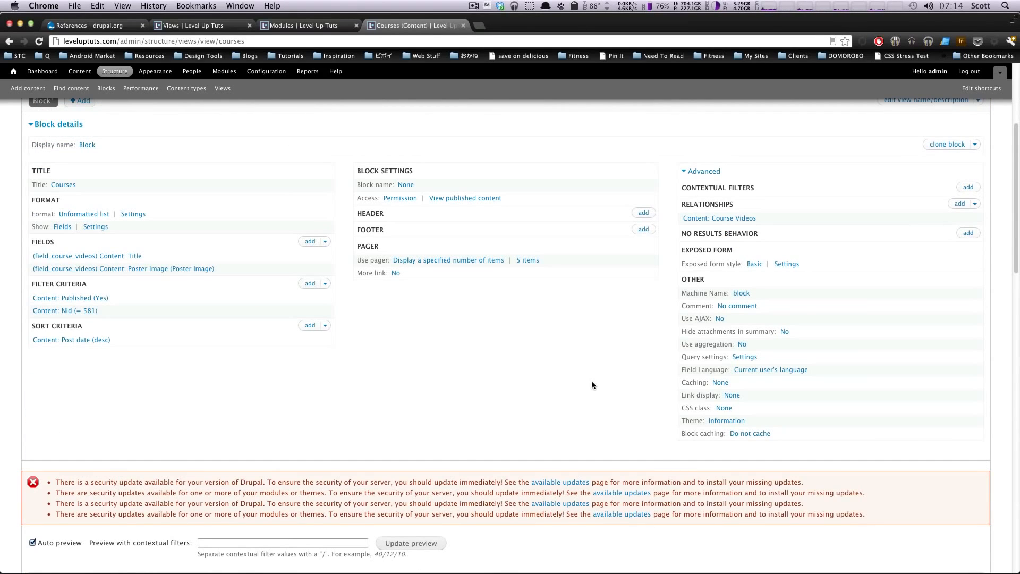
scroll(592, 383, "down", 3)
scroll(121, 160, "up", 1)
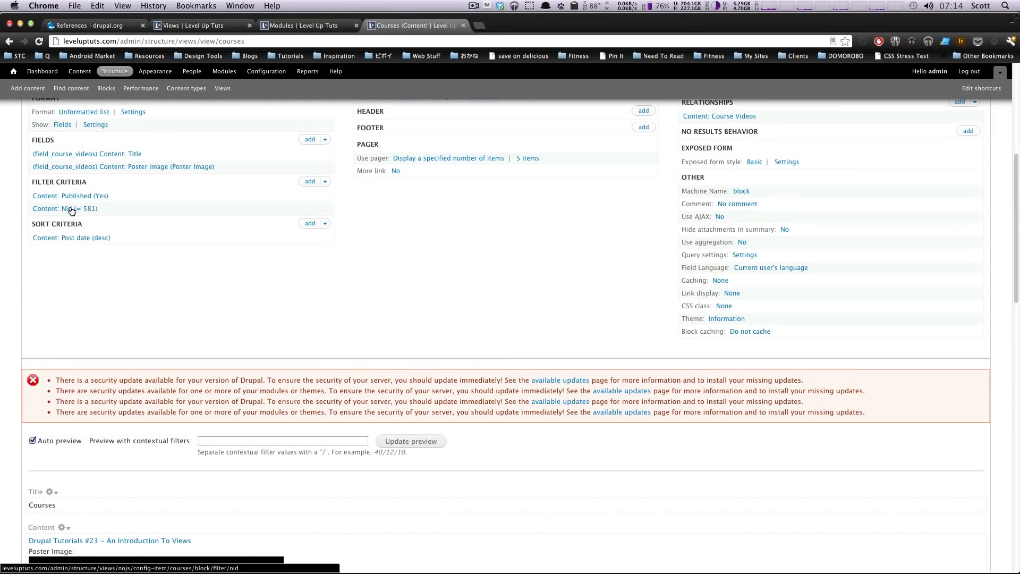
scroll(156, 255, "down", 10)
scroll(157, 264, "down", 3)
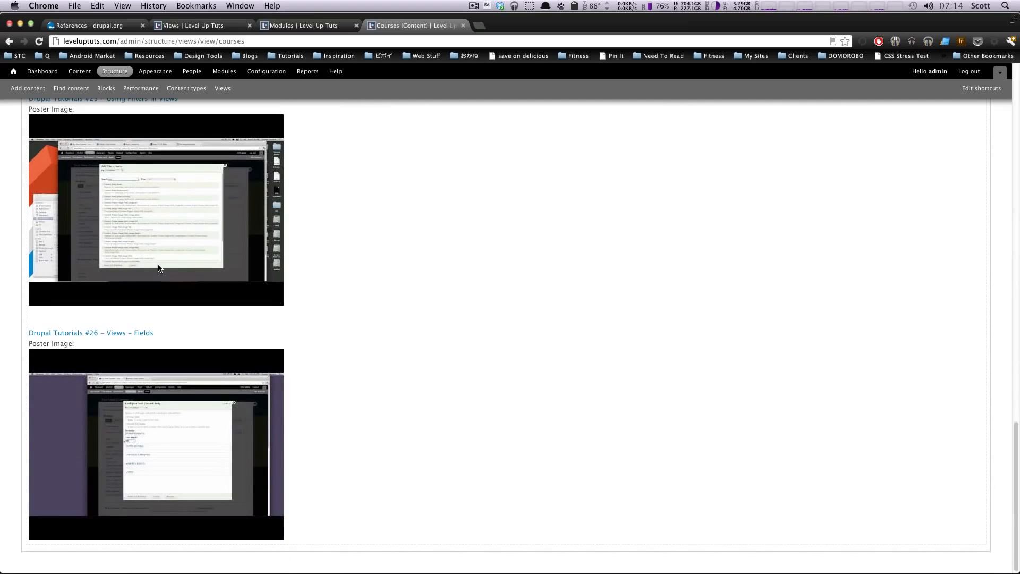
scroll(158, 268, "up", 15)
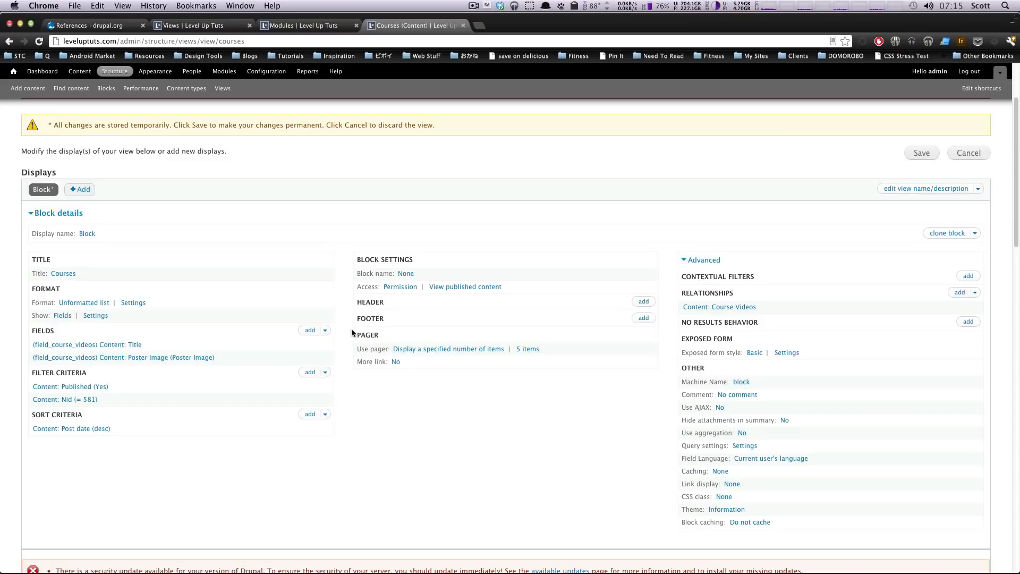
scroll(352, 329, "down", 6)
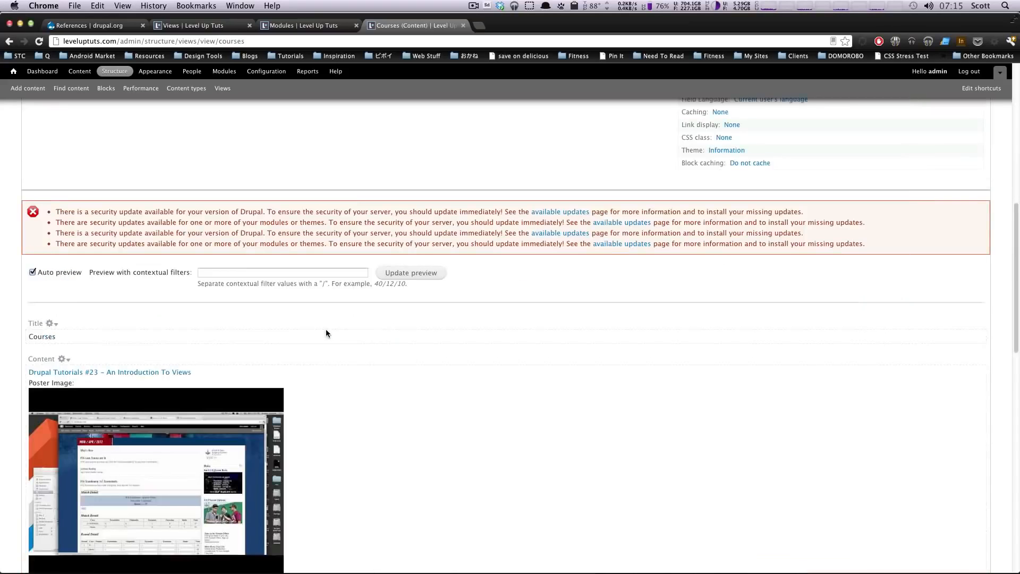